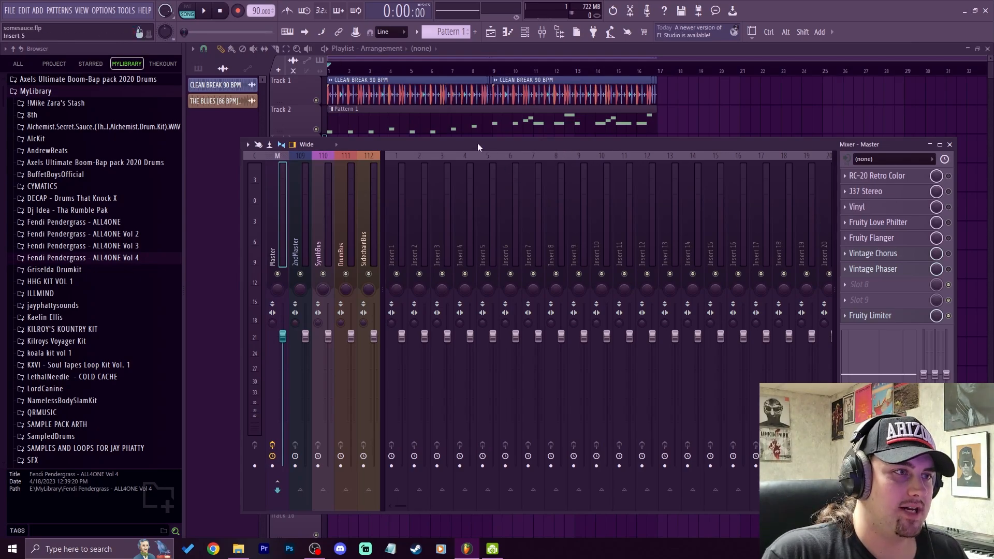
Step: Move the mixer below the playlist clips and play the arrangement with the master's colour effects bypassed
left_click_drag(477, 143, 480, 179)
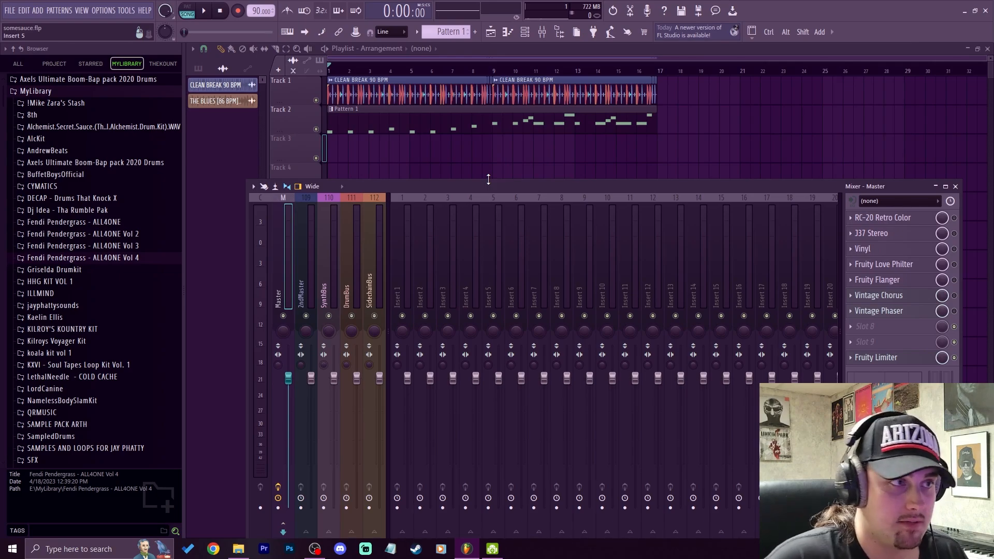
key("space")
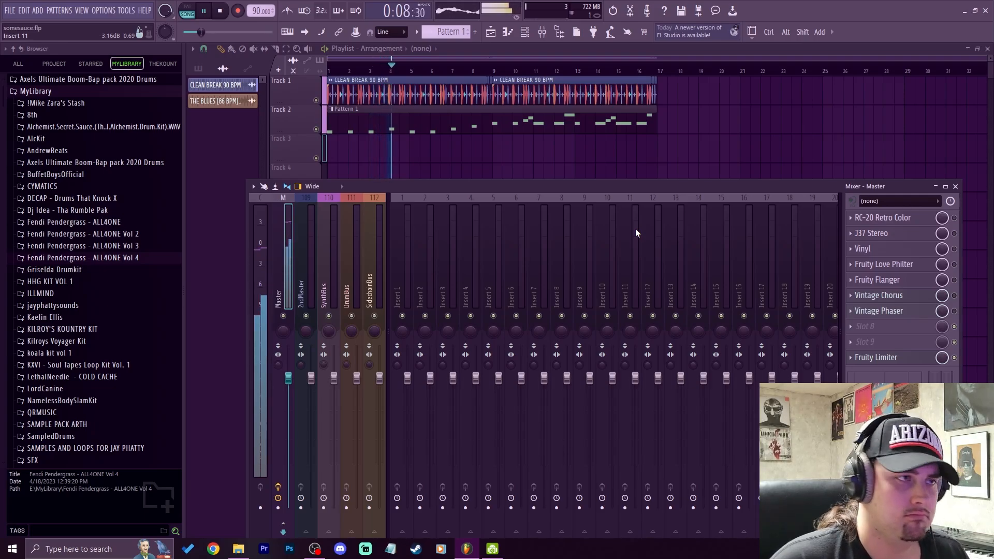
key("space")
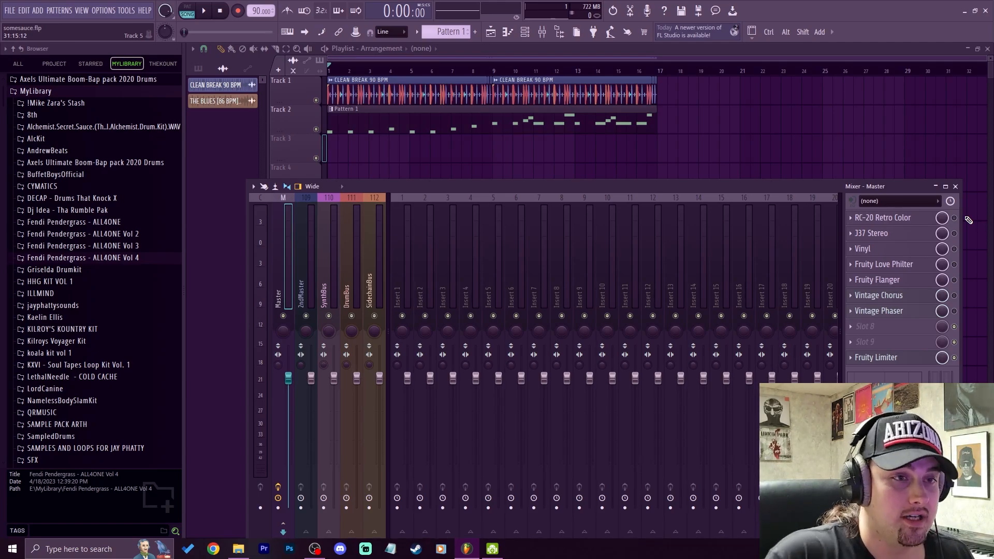
Step: Load the Vinyl 3 preset in RC-20 Retro Color on the Master track
left_click(911, 217)
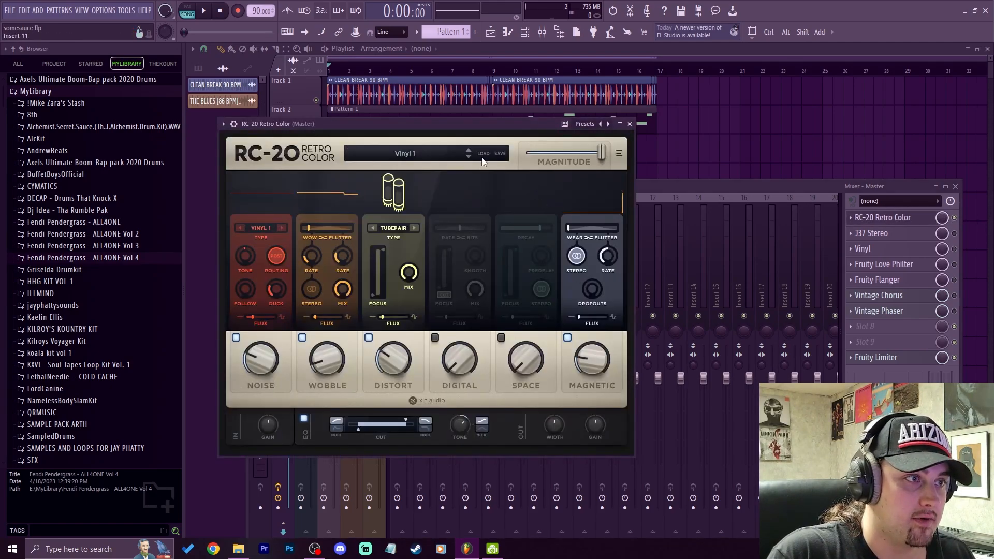
left_click_drag(418, 126, 508, 121)
left_click(499, 148)
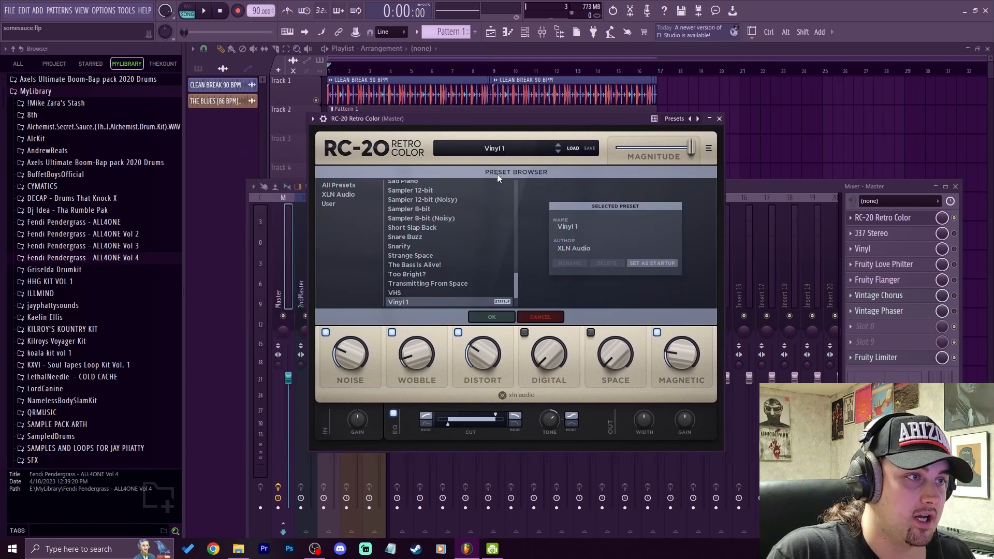
scroll(461, 249, "up", 15)
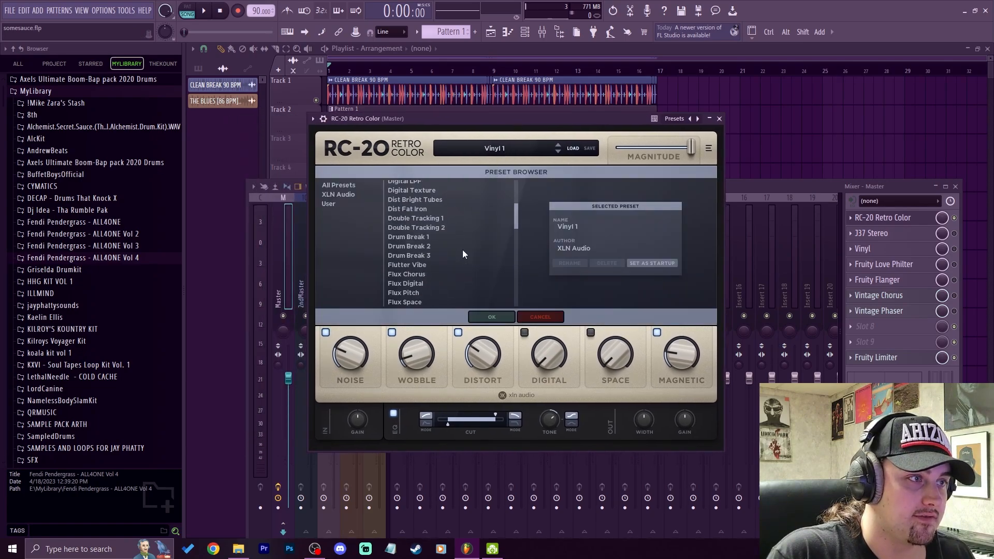
scroll(462, 249, "down", 15)
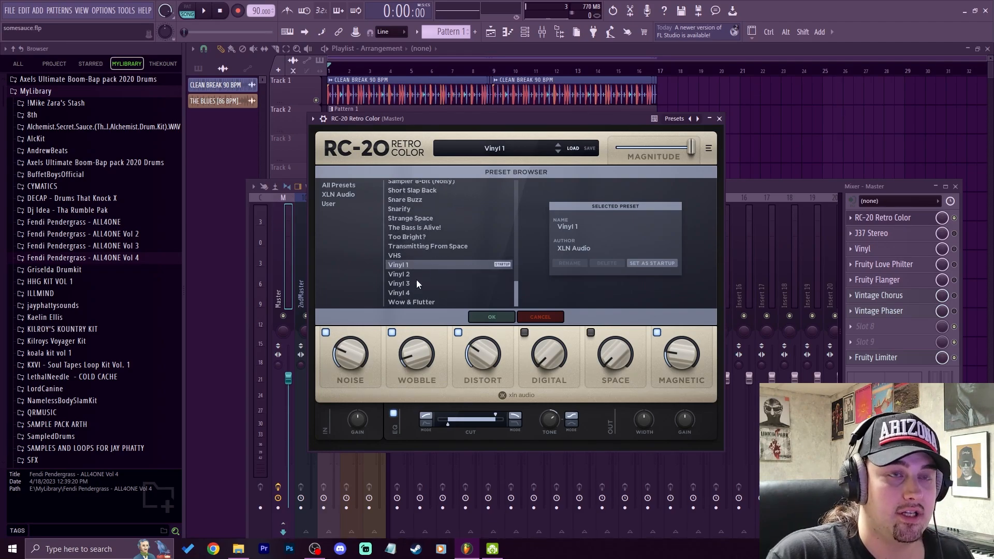
left_click(402, 284)
left_click(509, 318)
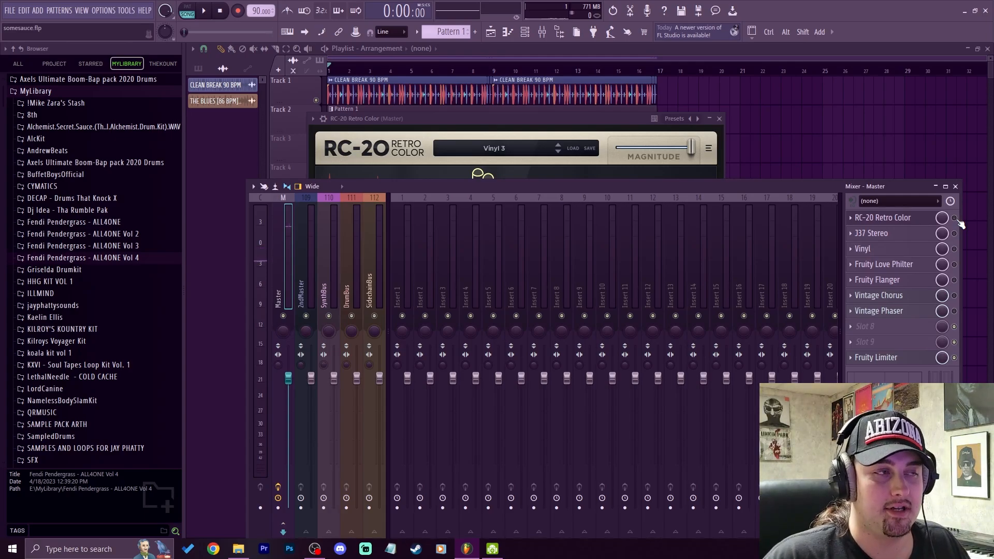
Step: Play the beat with RC-20 Retro Color bypassed, enable it on the Master, and play again to compare
key("space")
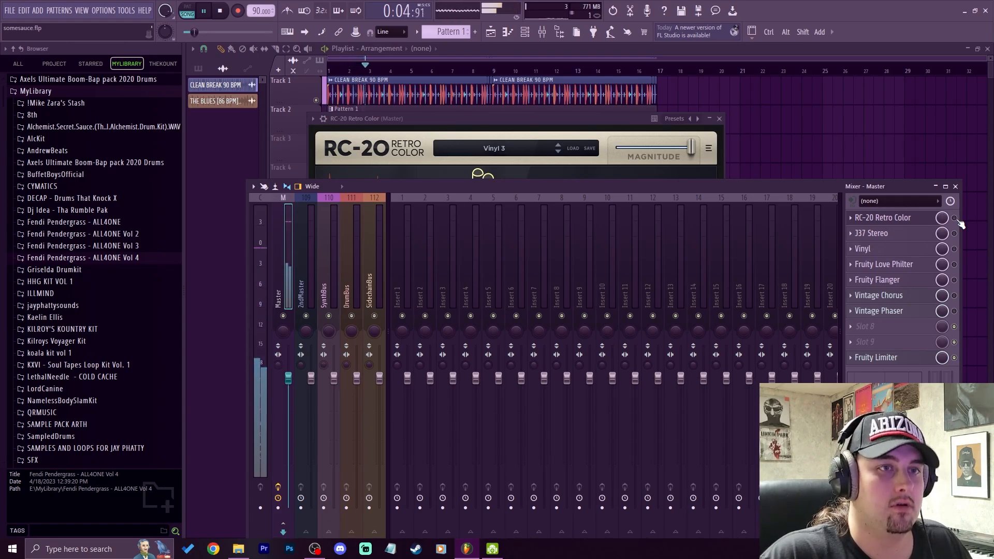
key("space")
left_click(956, 220)
key("space")
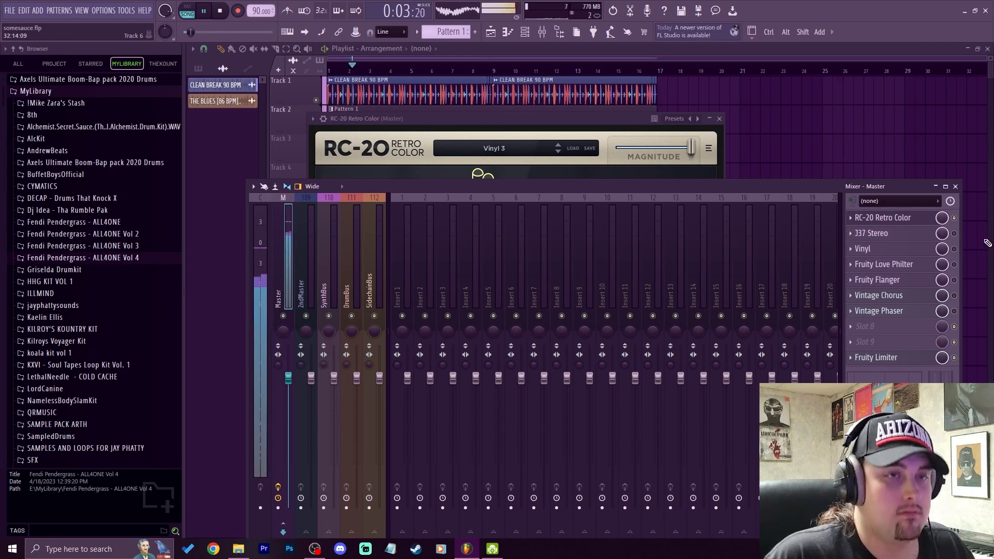
key("space")
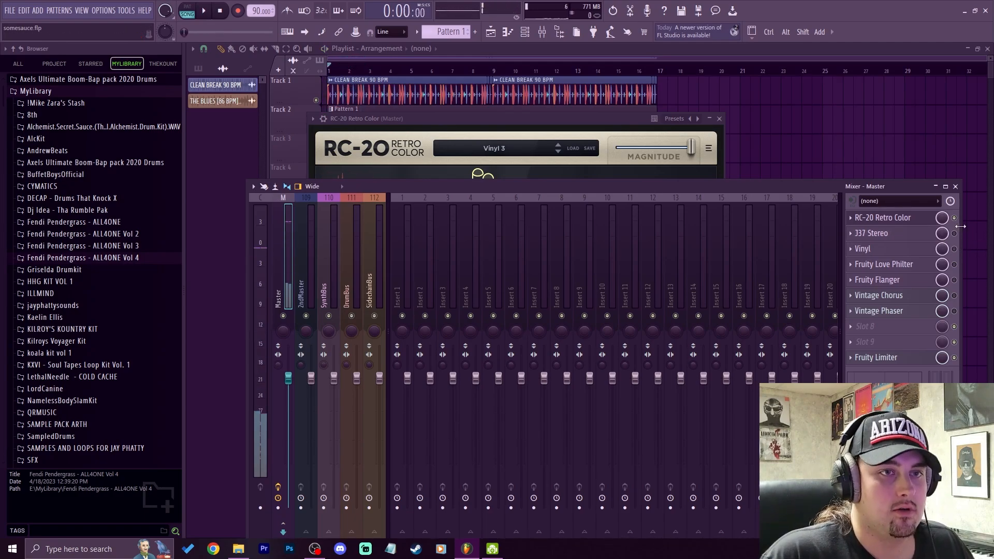
Step: Cycle through the distortion types in RC-20 Retro Color and return to Tubepair
left_click(484, 136)
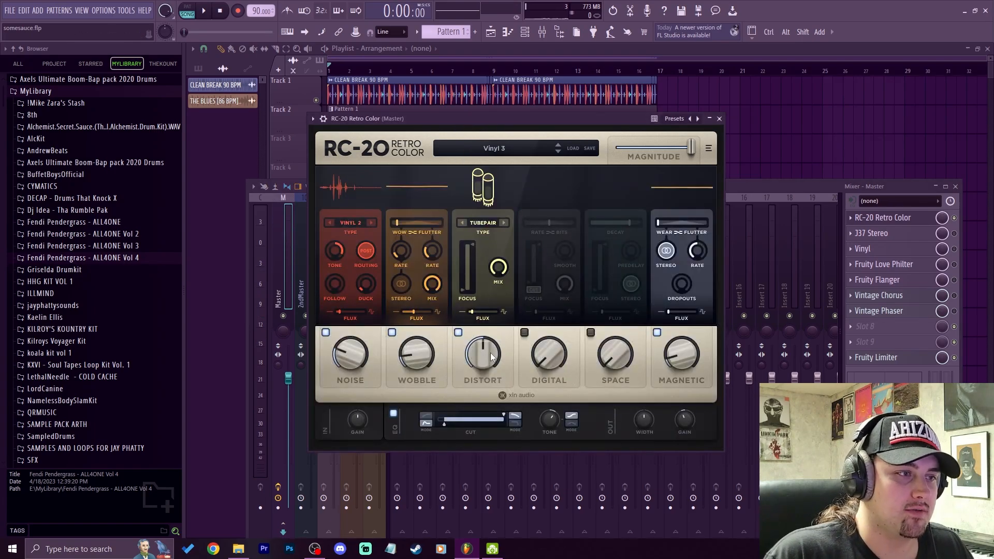
left_click_drag(492, 121, 616, 99)
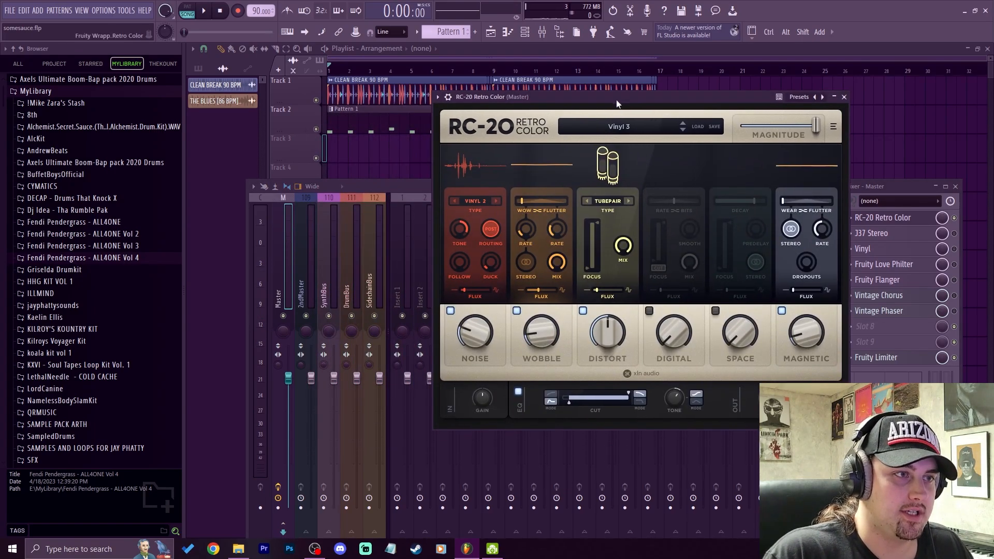
left_click(628, 202)
left_click(587, 201)
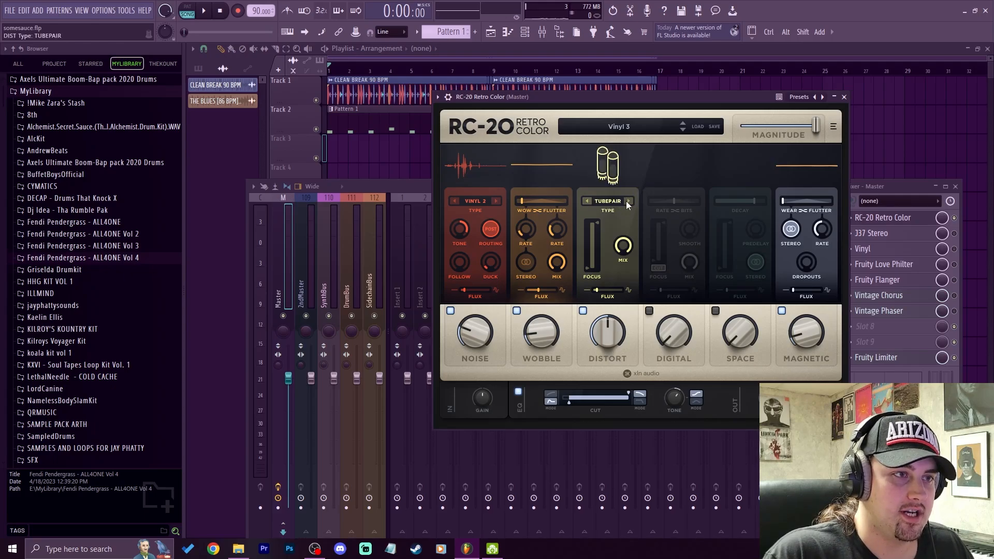
left_click(628, 201)
left_click(629, 200)
left_click(629, 201)
left_click(628, 201)
left_click(629, 200)
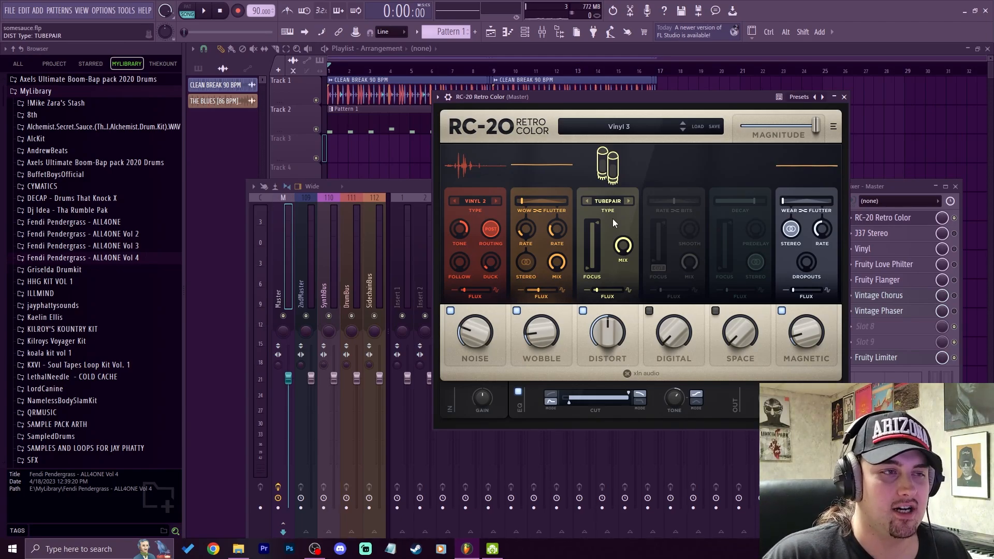
Step: Set RC-20's distortion amount to 49% and its EQ tone to 5.0 dB while playing the beat
left_click_drag(604, 320, 607, 324)
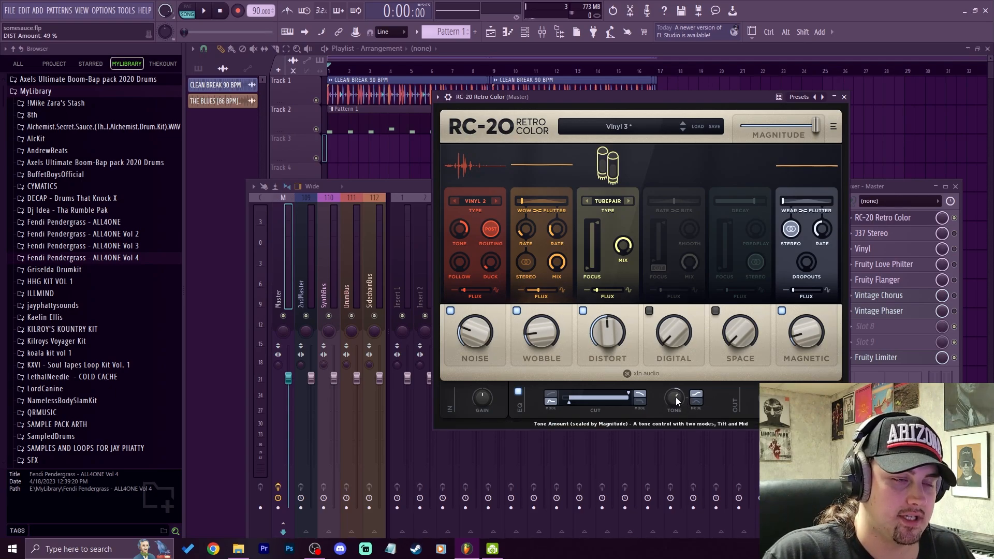
key("space")
mouse_move(677, 402)
left_mouse_down()
mouse_move(637, 440)
mouse_move(705, 397)
mouse_move(693, 407)
left_mouse_up()
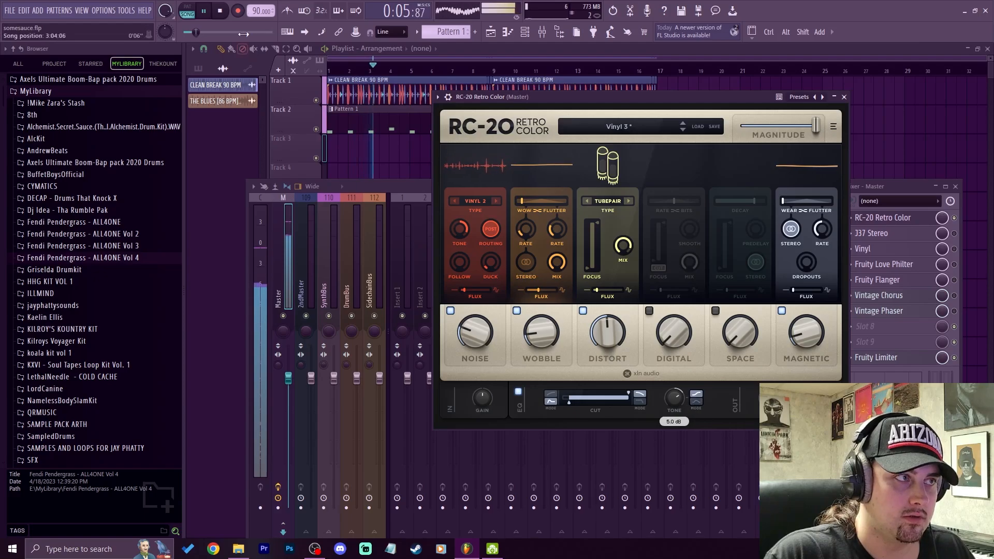
key("space")
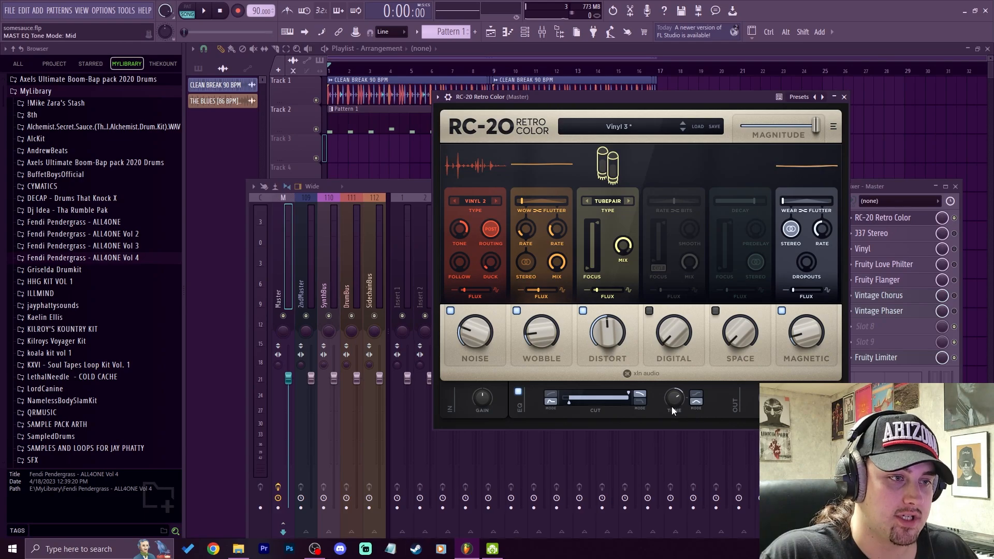
Step: Audition RC-20's EQ tone at -4.1 dB during playback, set it to 2.9 dB, and close the plugin
key("space")
left_click_drag(687, 400, 633, 429)
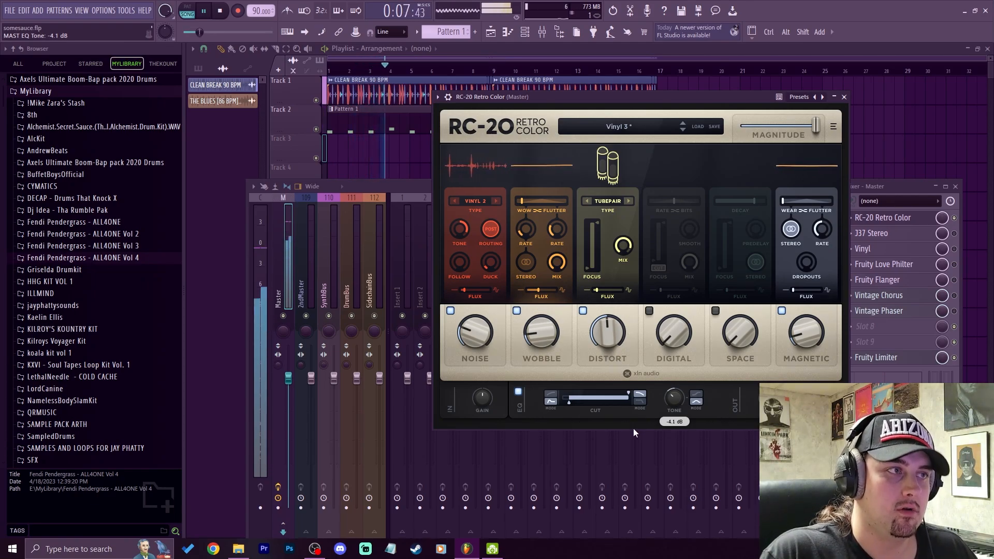
key("space")
left_click_drag(669, 403, 700, 384)
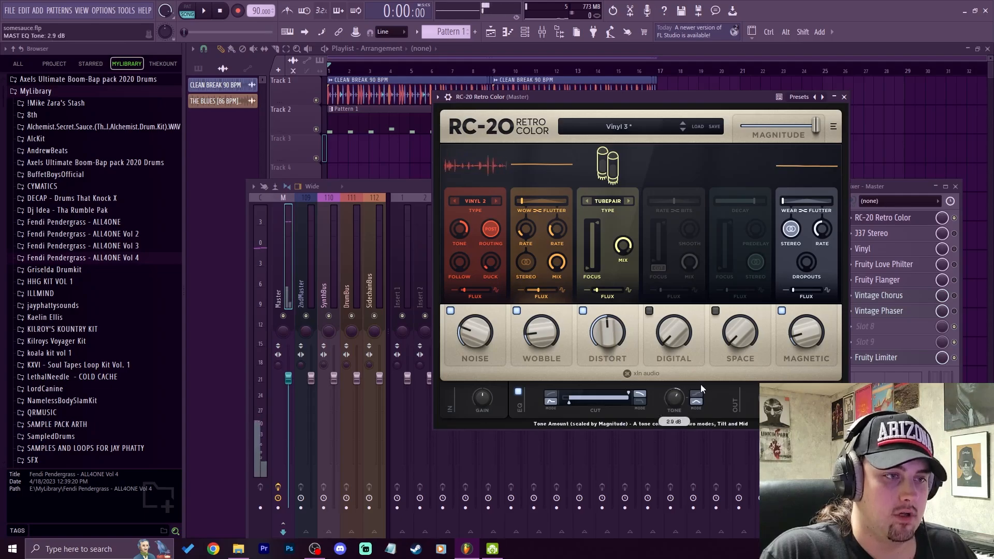
left_click(844, 98)
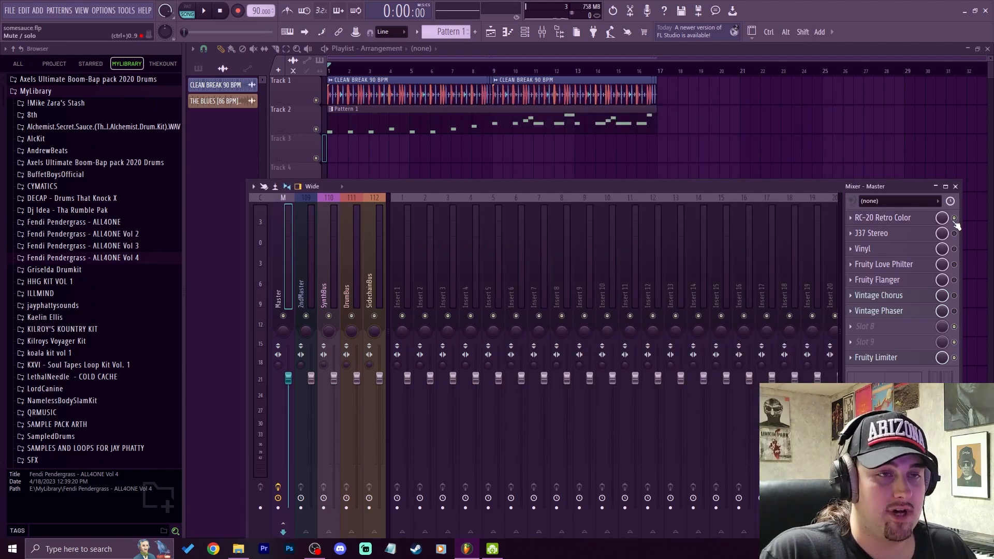
Step: Open J37 Stereo on the Master track and load its Factory Default preset
left_click(925, 234)
left_click_drag(350, 138, 509, 111)
left_click(557, 117)
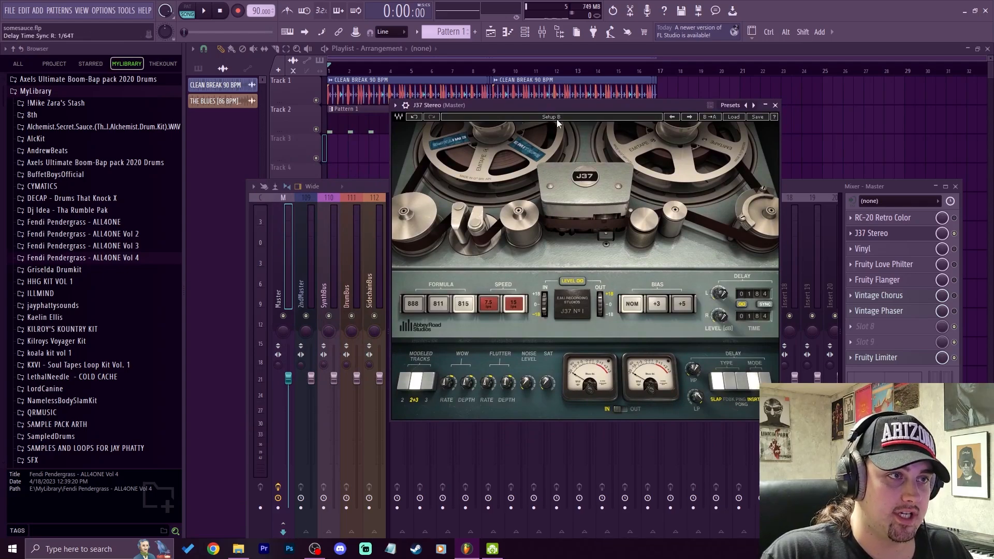
left_click(739, 117)
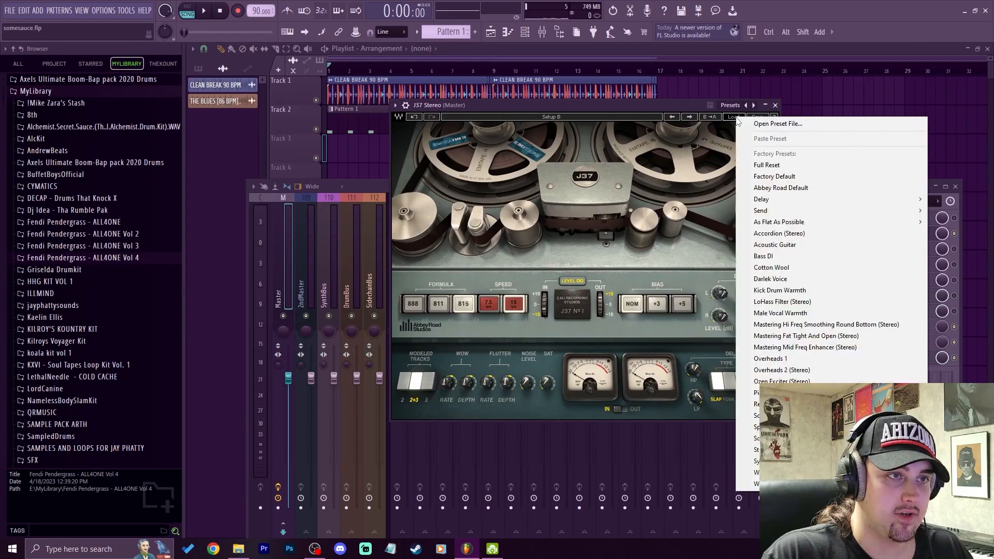
left_click(782, 181)
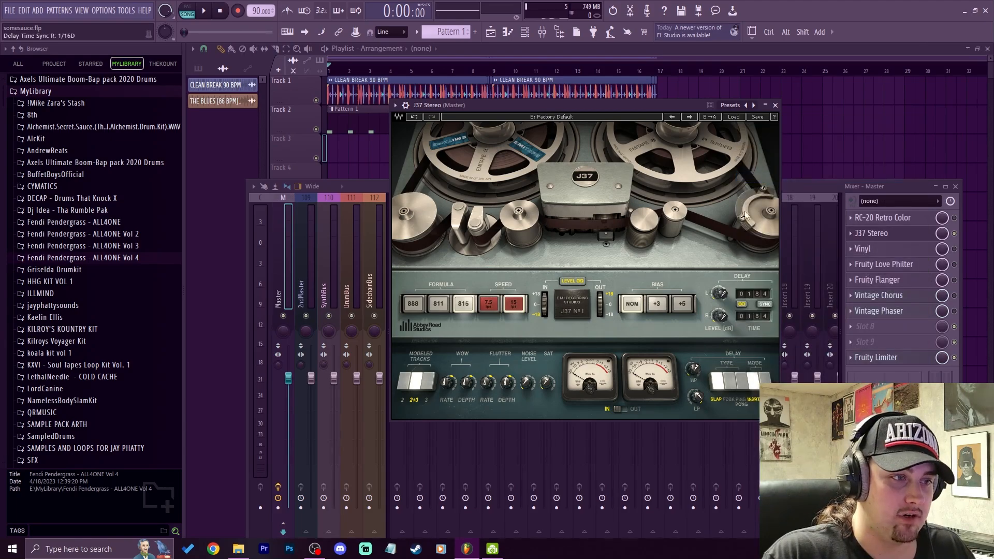
Step: Set J37's bias to +5, its modeled tracks to 3, and its input level to about -5.8 dB
left_click(681, 304)
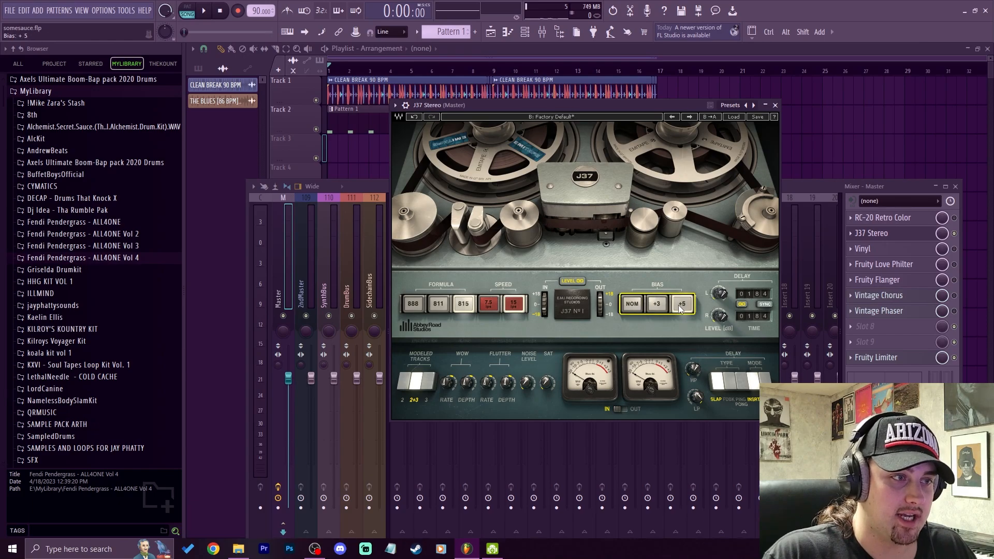
left_click(426, 388)
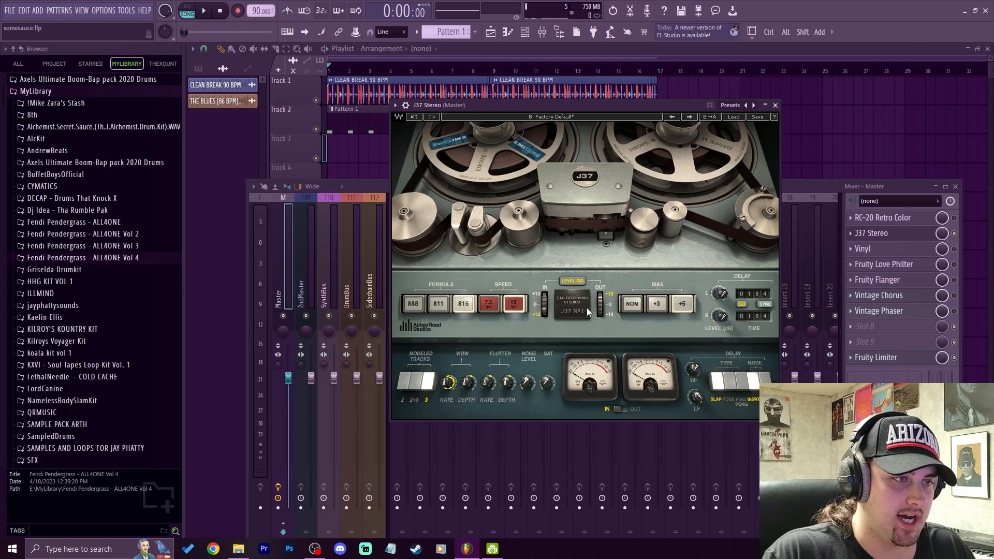
left_click_drag(543, 310, 544, 308)
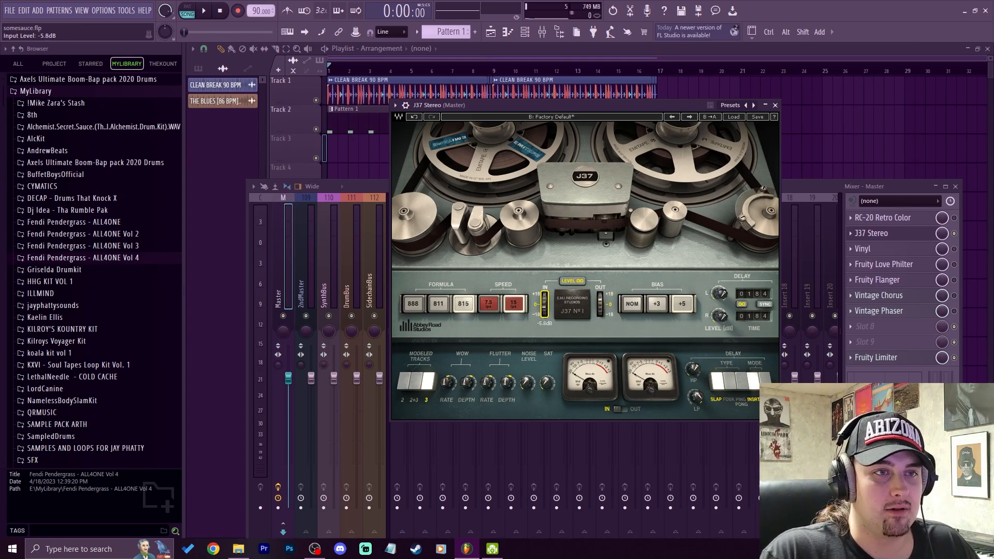
left_click_drag(544, 307, 544, 308)
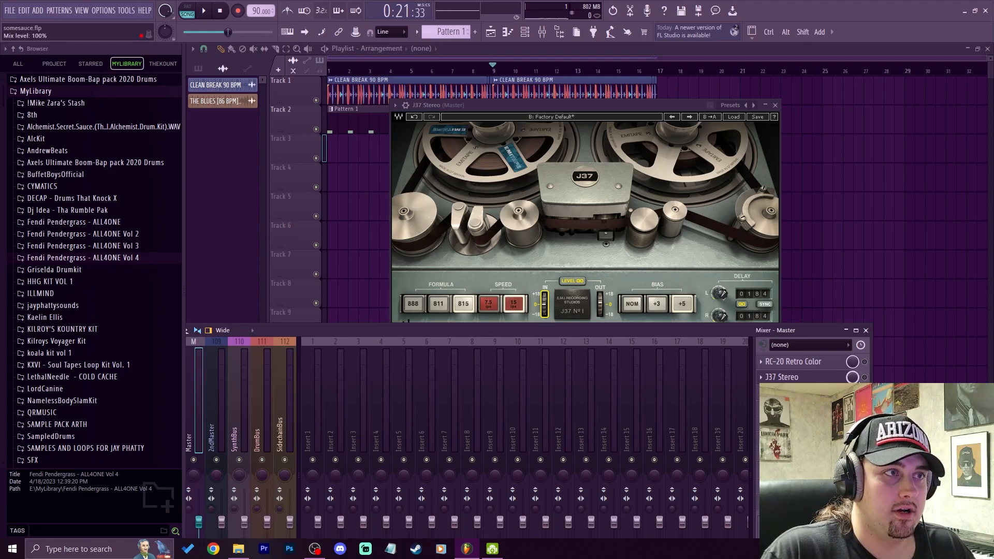
Step: Play the beat and toggle J37 Stereo on the Master to compare the bypassed and processed sound
key("space")
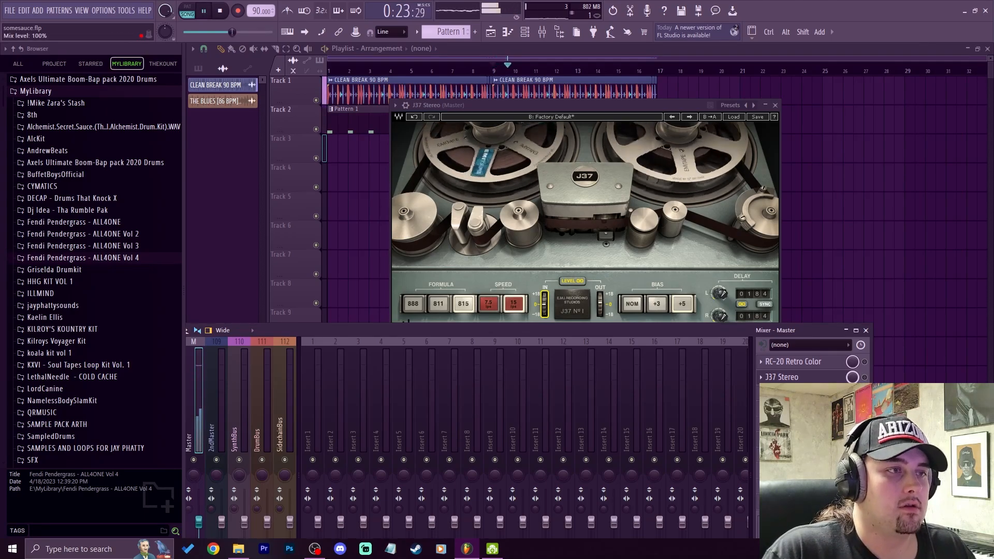
left_click(865, 377)
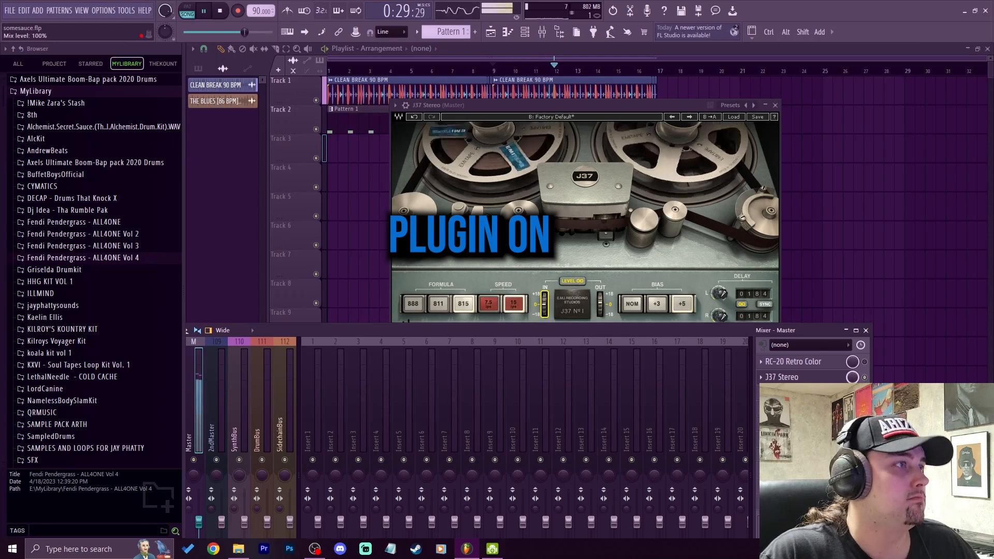
left_click(865, 378)
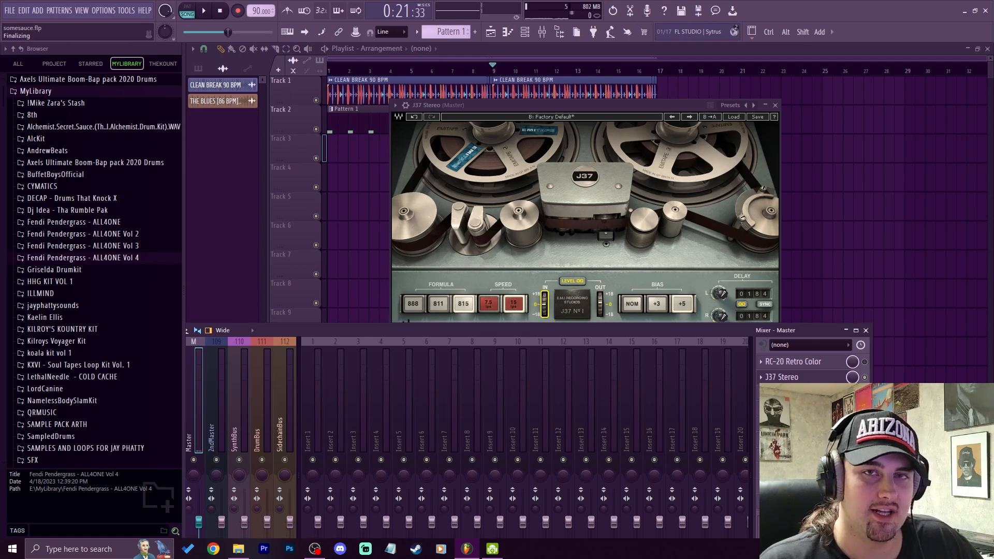
Step: Load the Spread The Middle (Stereo) preset in J37 Stereo and play the beat with it
left_click(684, 229)
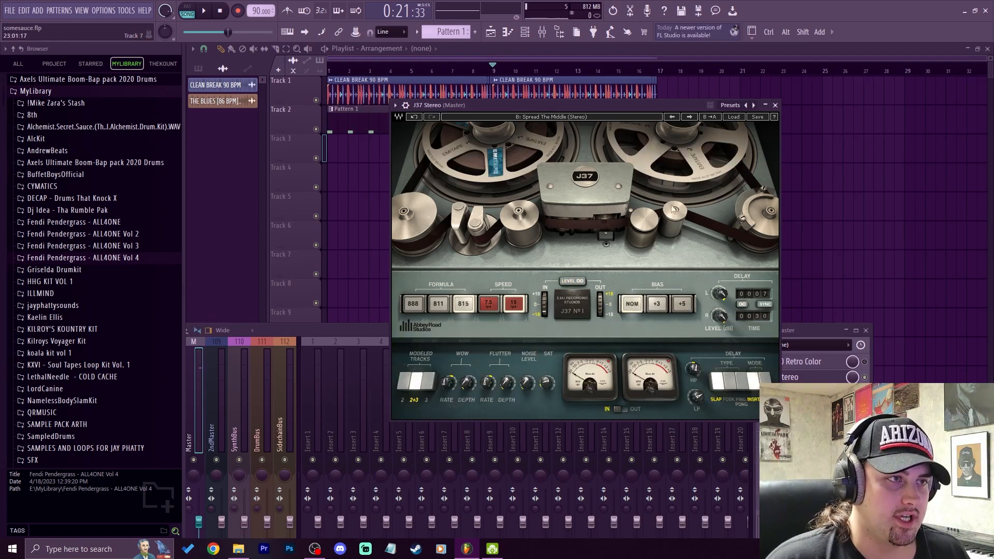
left_click(733, 117)
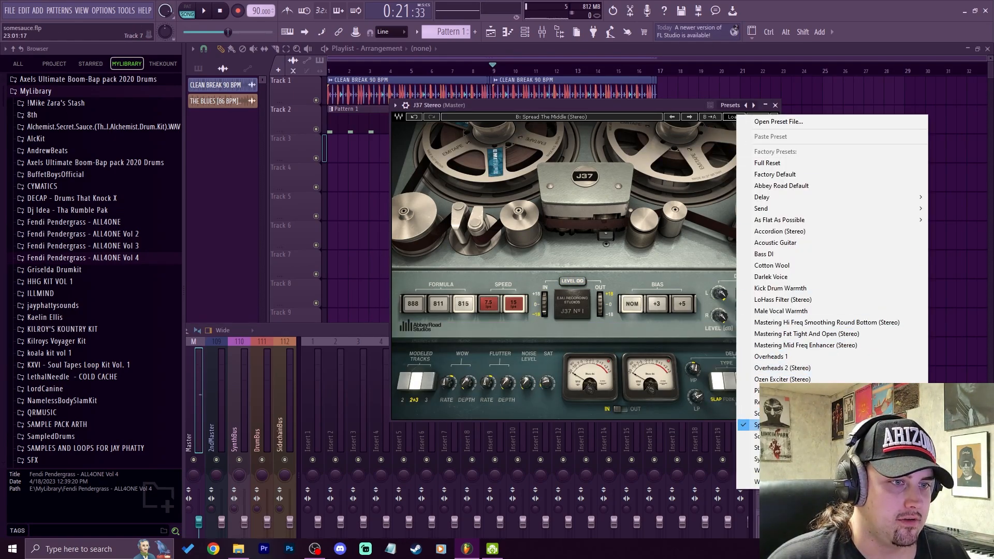
left_click(812, 425)
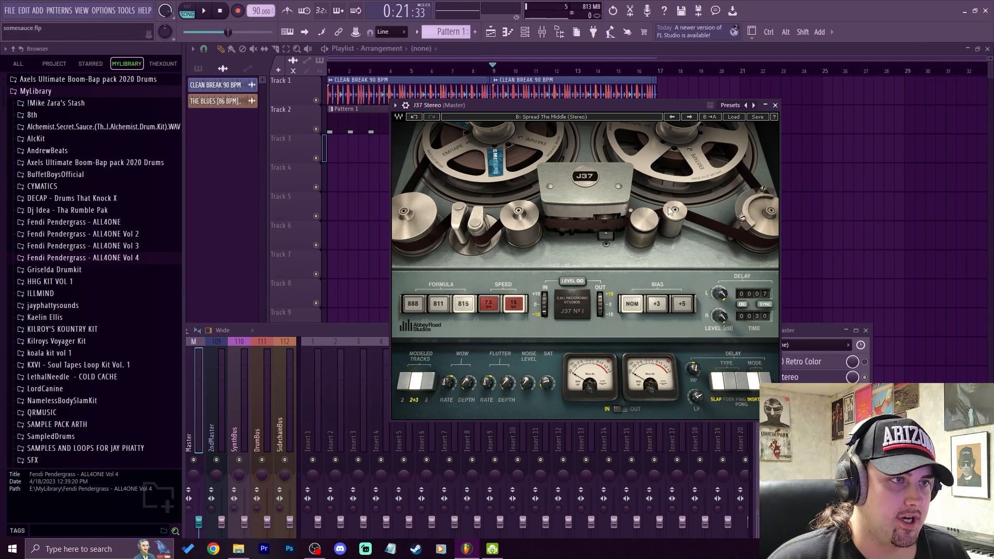
key("space")
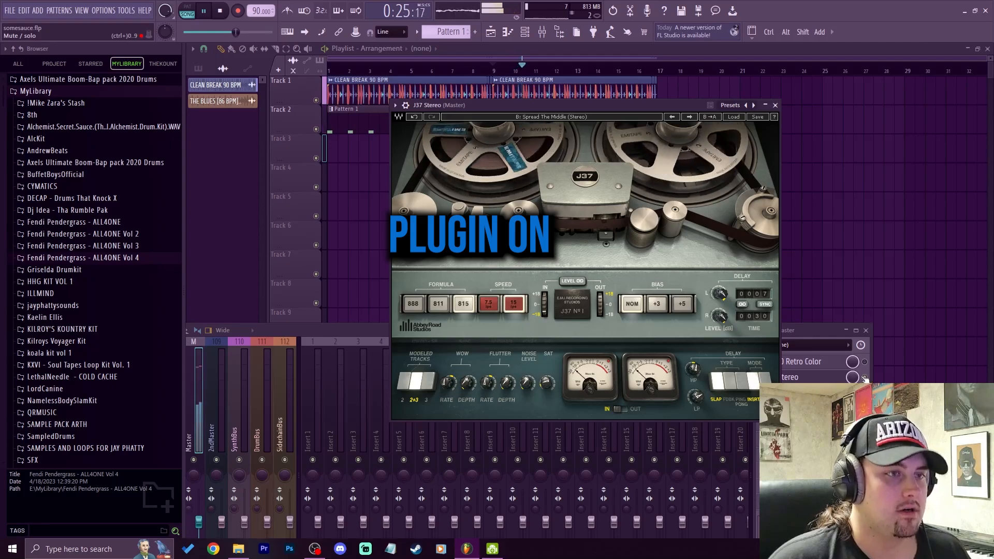
Step: Toggle J37 Stereo on the Master during playback to compare processed and bypassed sound, then stop the beat and close the plugin
left_click(865, 378)
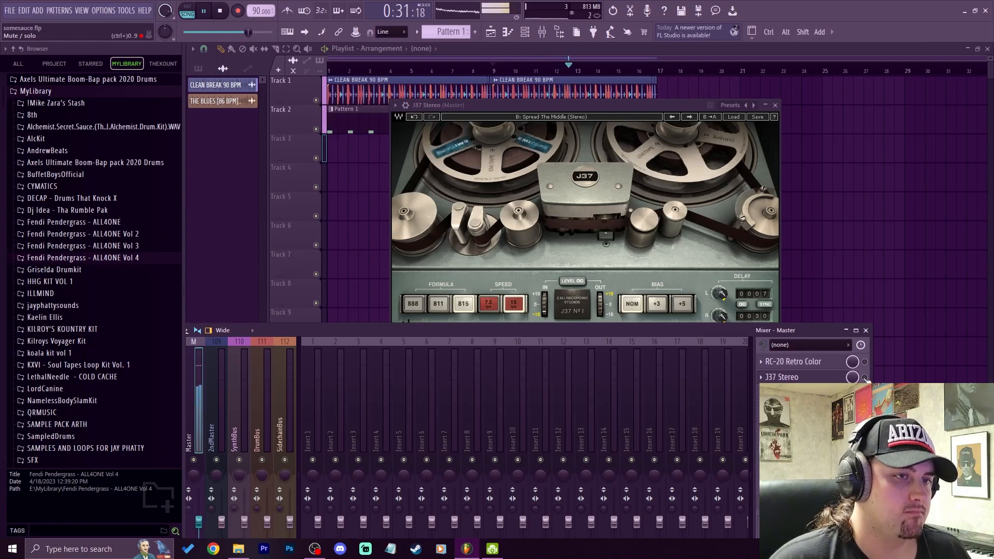
left_click(865, 377)
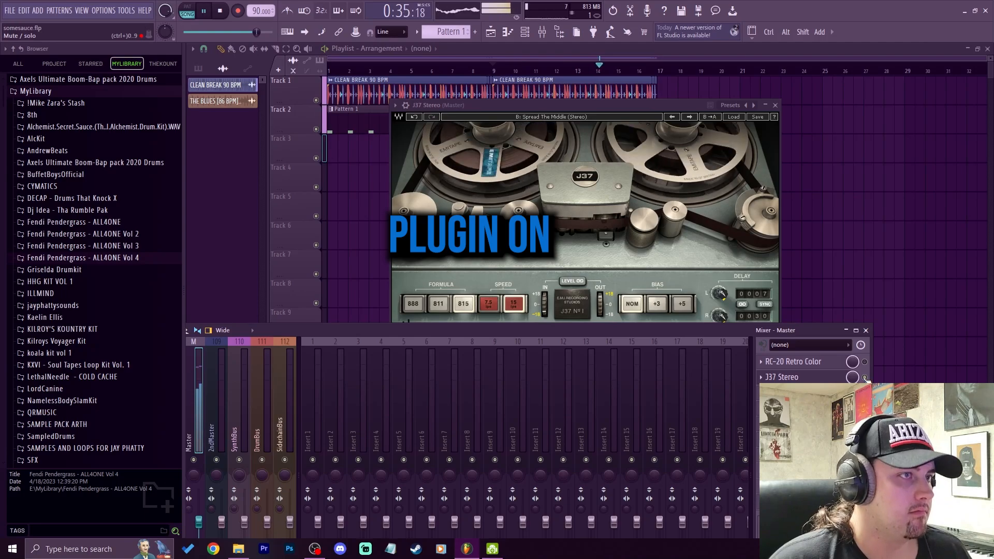
key("space")
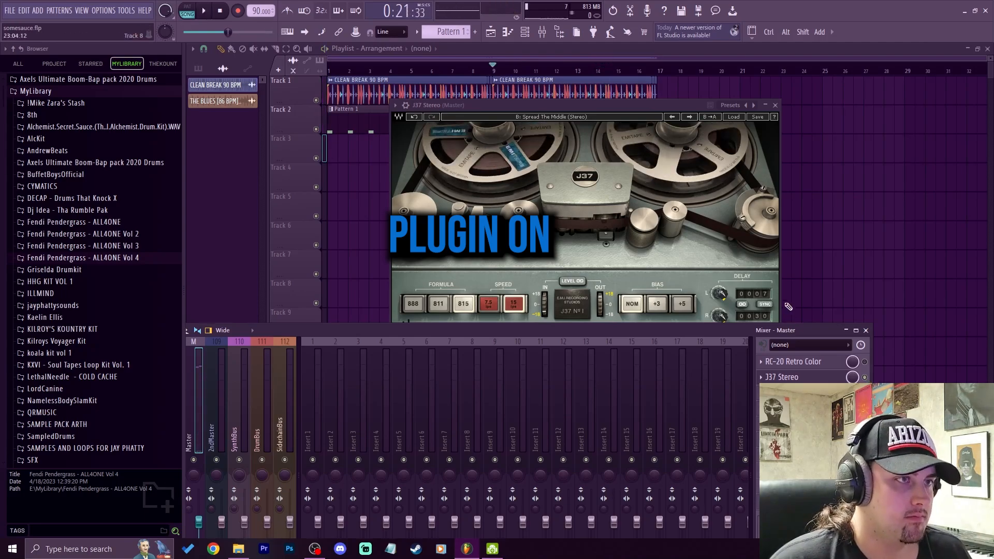
left_click(831, 379)
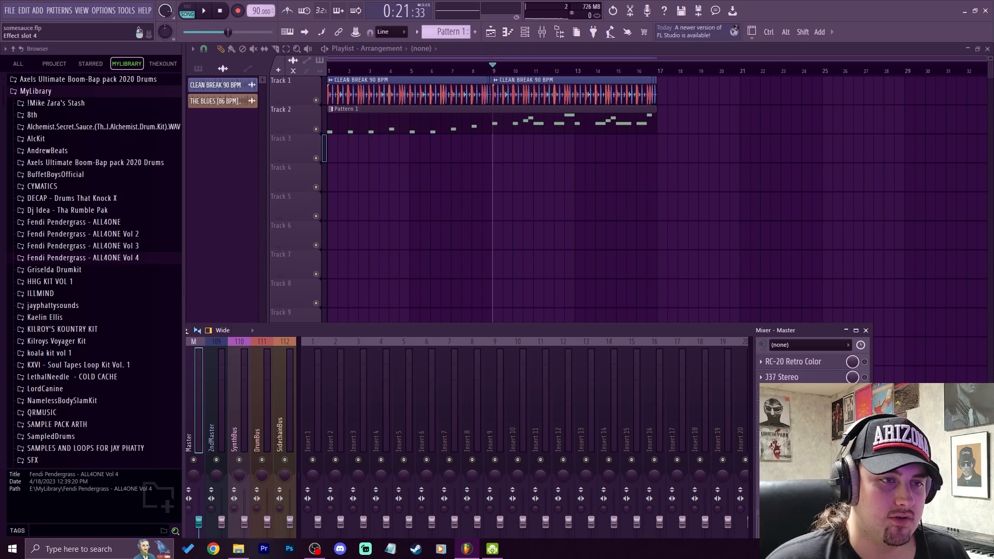
Step: Open Vinyl on the Master and try its mechanical noise, electrical noise and dust controls, leaving all three at minimum
left_click(808, 407)
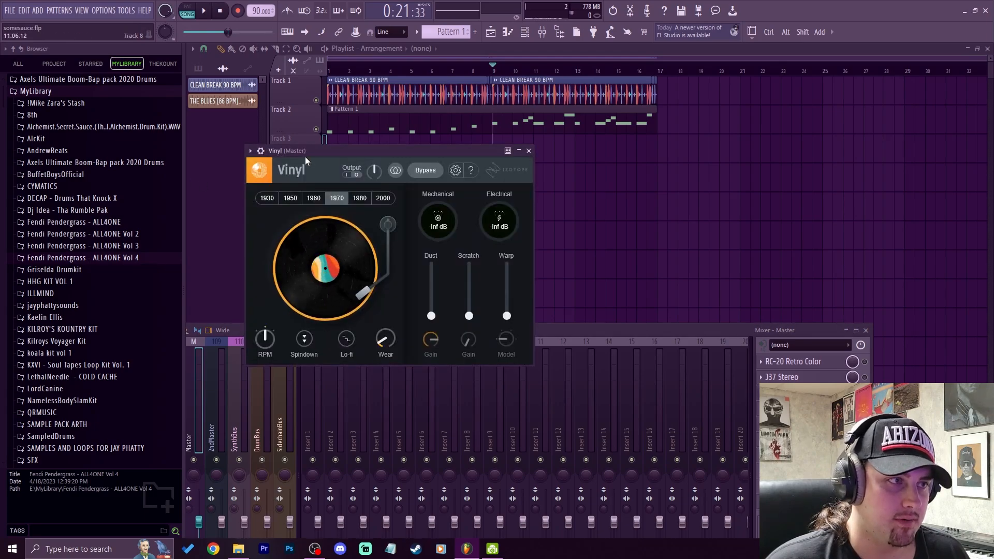
left_click_drag(305, 160, 522, 107)
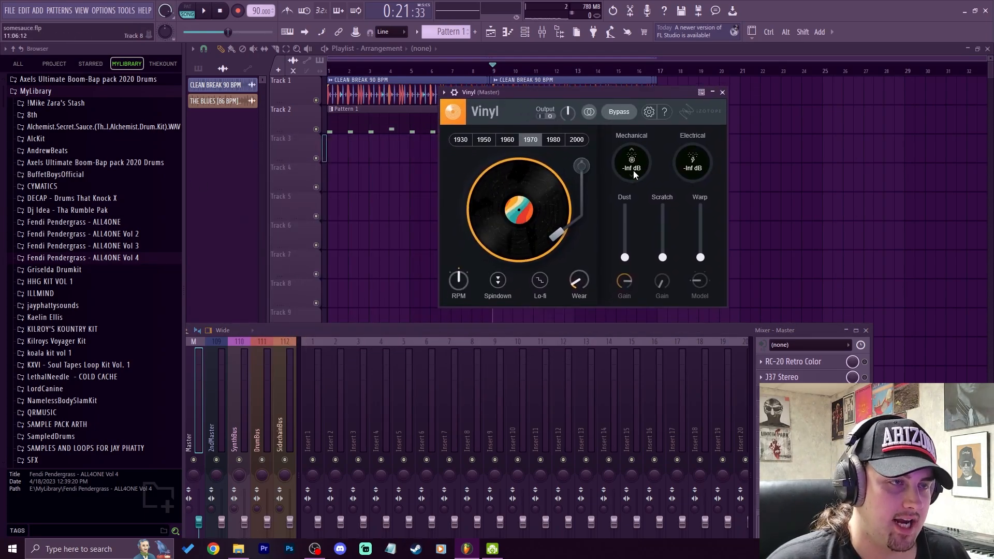
left_click_drag(634, 174, 664, 244)
left_click_drag(697, 176, 694, 218)
left_click_drag(626, 256, 654, 342)
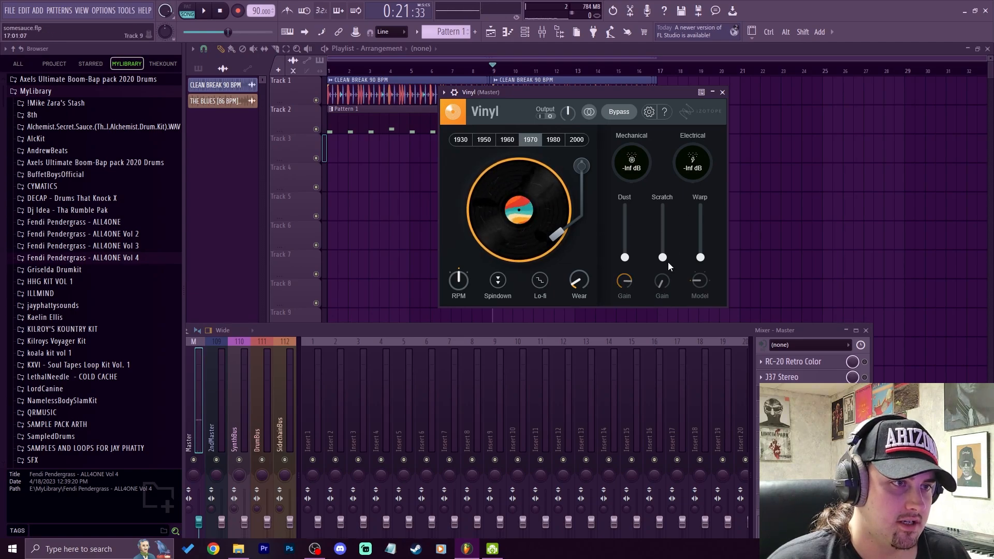
Step: Play the beat with Vinyl's scratch at about 34%, and with its warp at about 94%, returning each to zero
left_click_drag(662, 258, 703, 240)
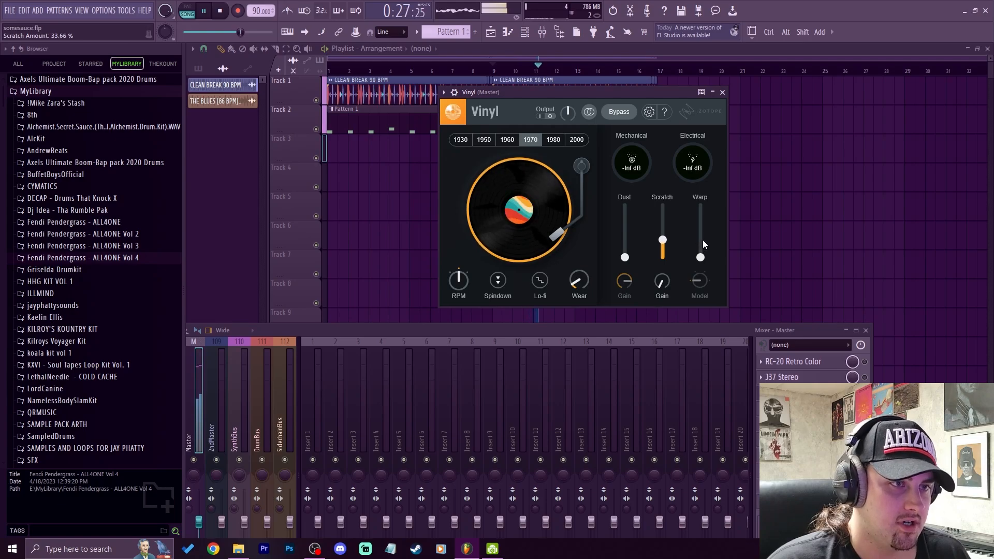
key("space")
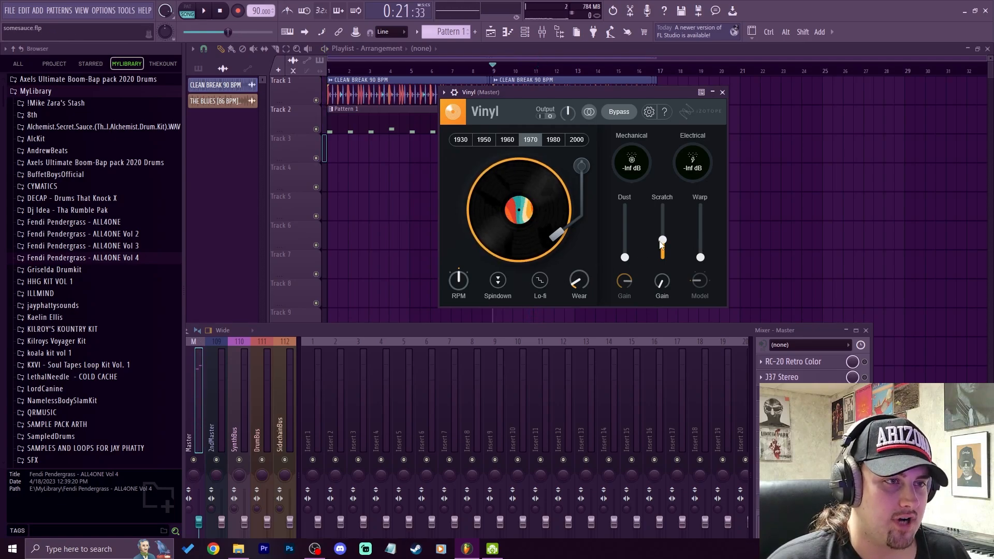
left_click_drag(675, 252, 747, 208)
key("space")
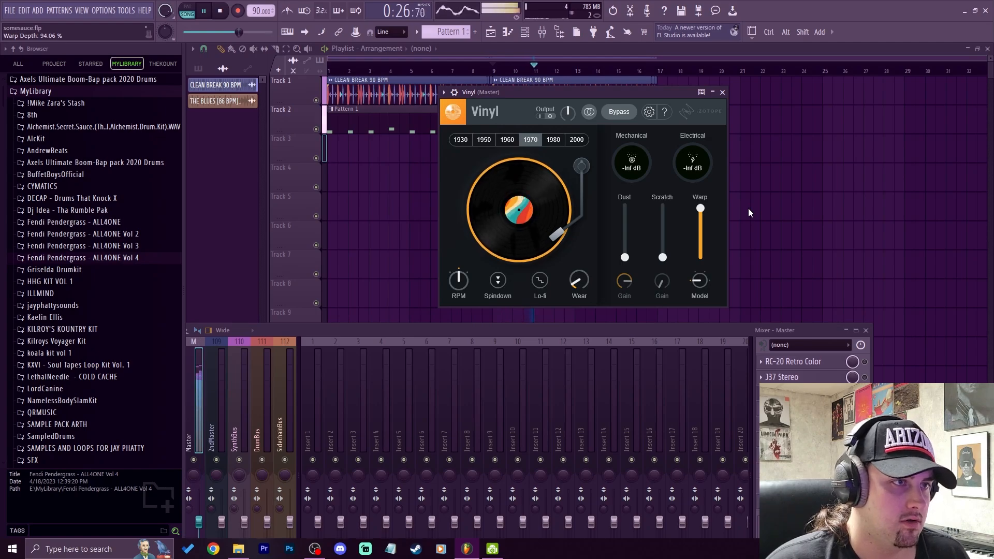
left_click_drag(747, 208, 741, 280)
key("space")
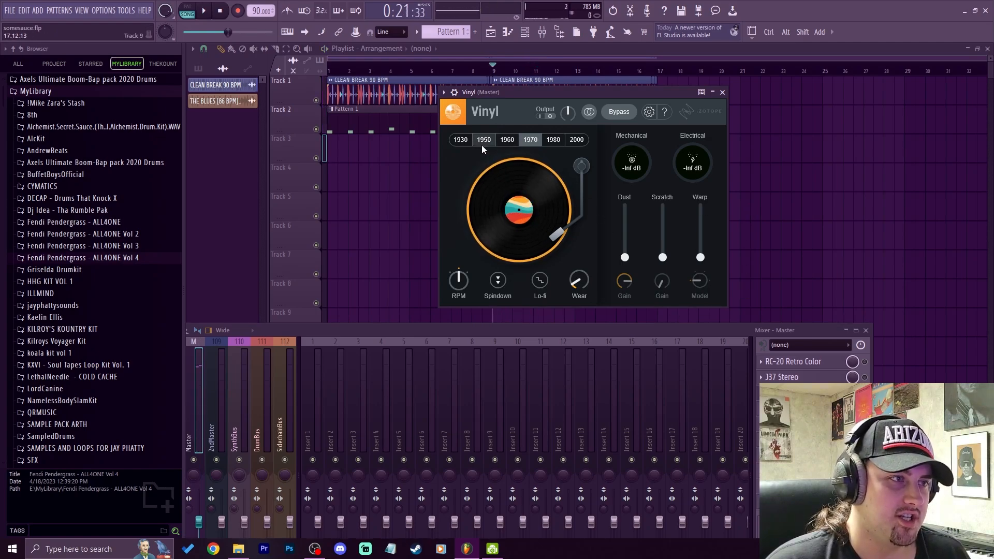
Step: Play the beat and audition Vinyl's 1930, 1950, 1960 and 1970 year settings in turn
key("space")
left_click(463, 140)
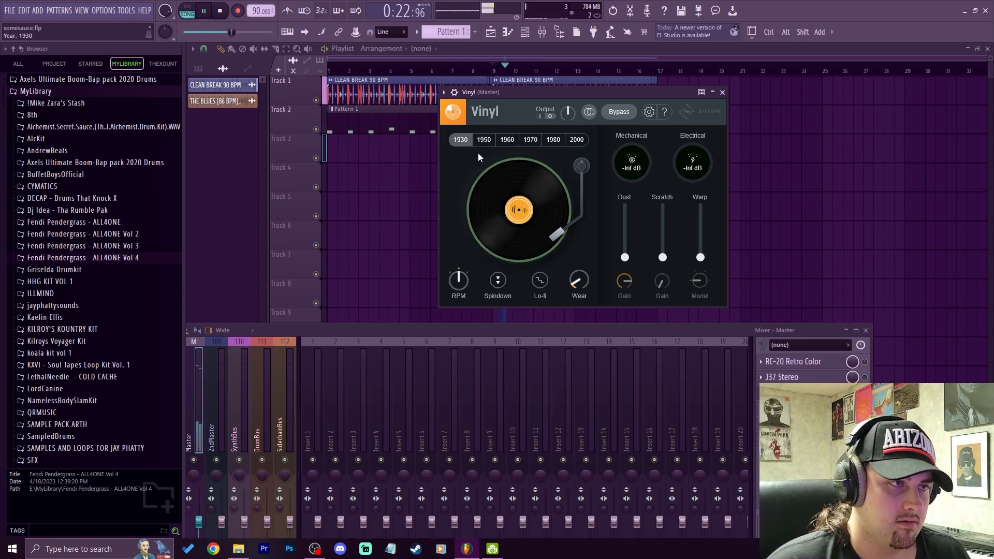
left_click(481, 144)
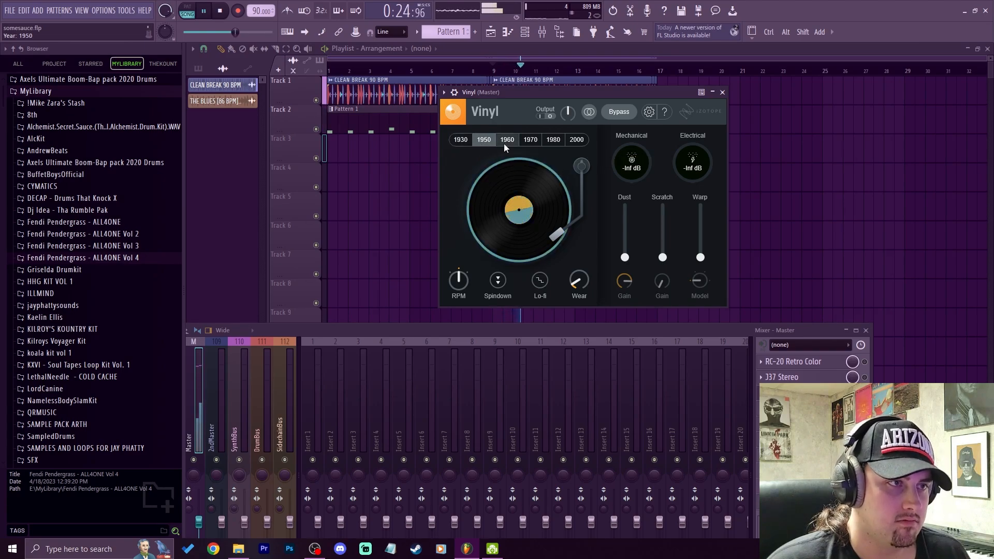
left_click(504, 144)
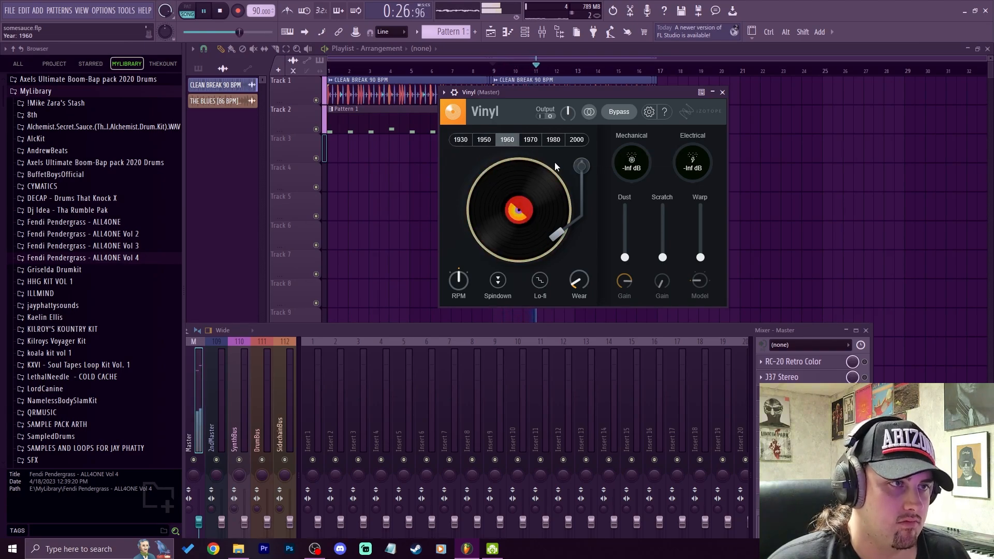
left_click(532, 141)
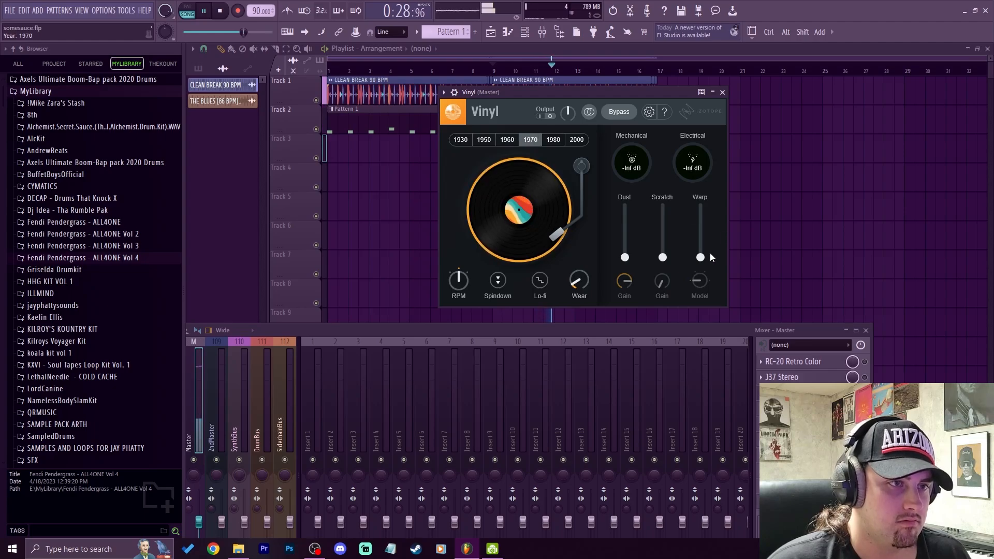
Step: Set Vinyl's warp depth to about 72%, mechanical noise to -4 dB and electrical noise to -13 dB
left_click_drag(700, 258, 701, 223)
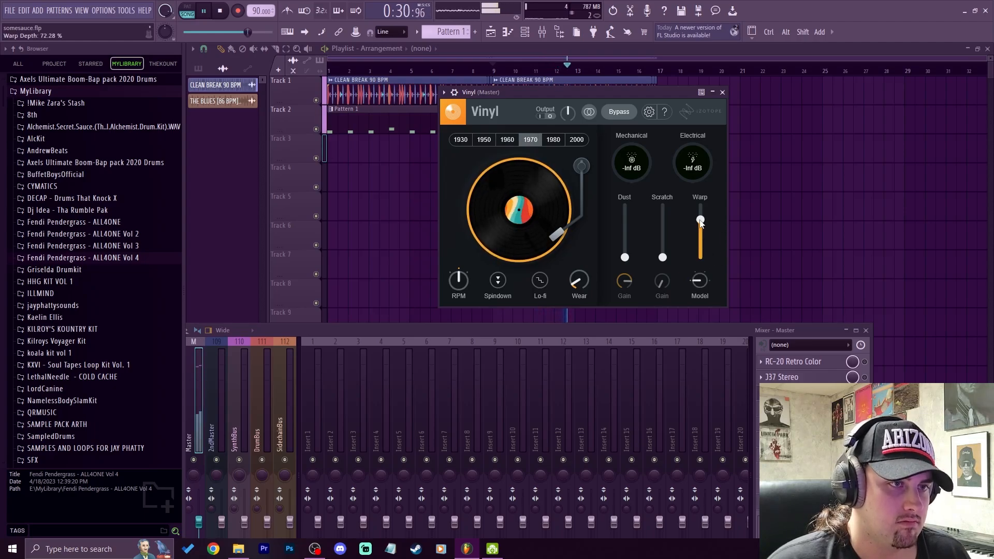
left_click_drag(653, 172, 655, 160)
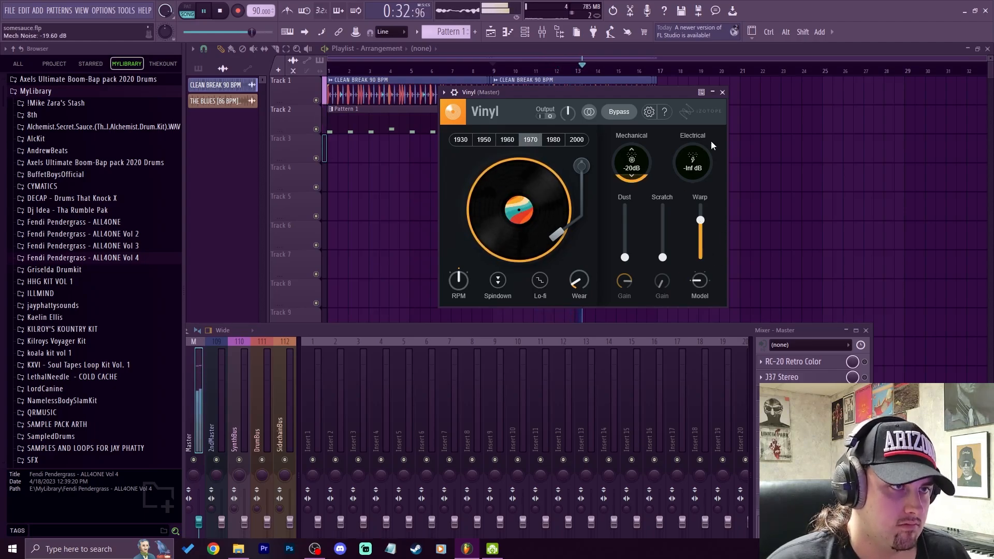
left_click_drag(711, 145, 927, 100)
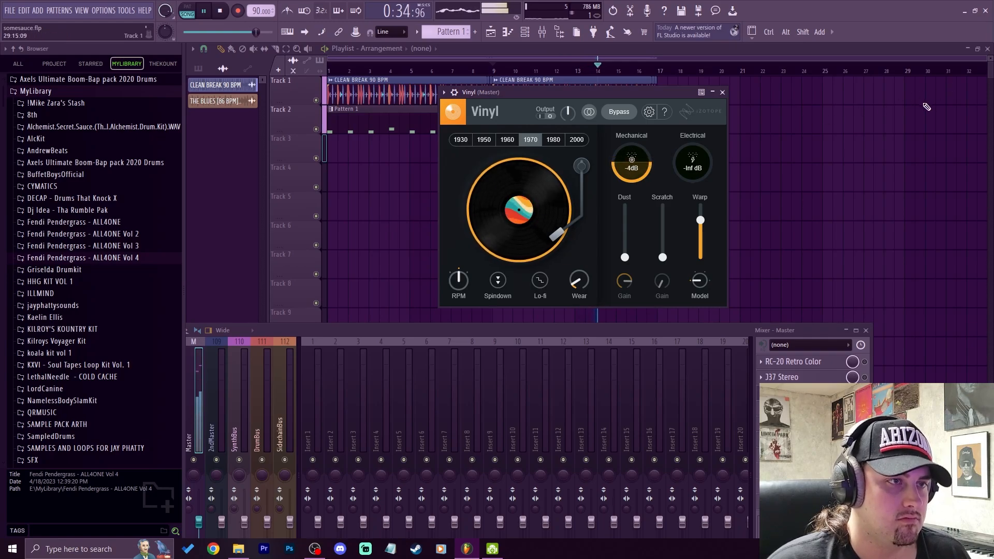
left_click_drag(695, 176, 838, 134)
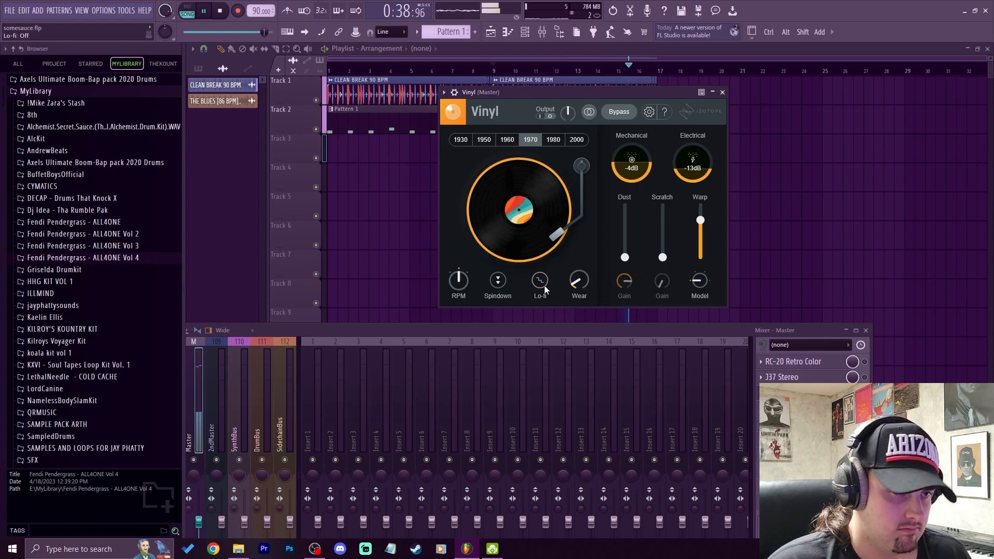
Step: Switch Vinyl's spindown on and off, and try its RPM and wear knobs, leaving RPM at 45 and wear at minimum
left_click(500, 282)
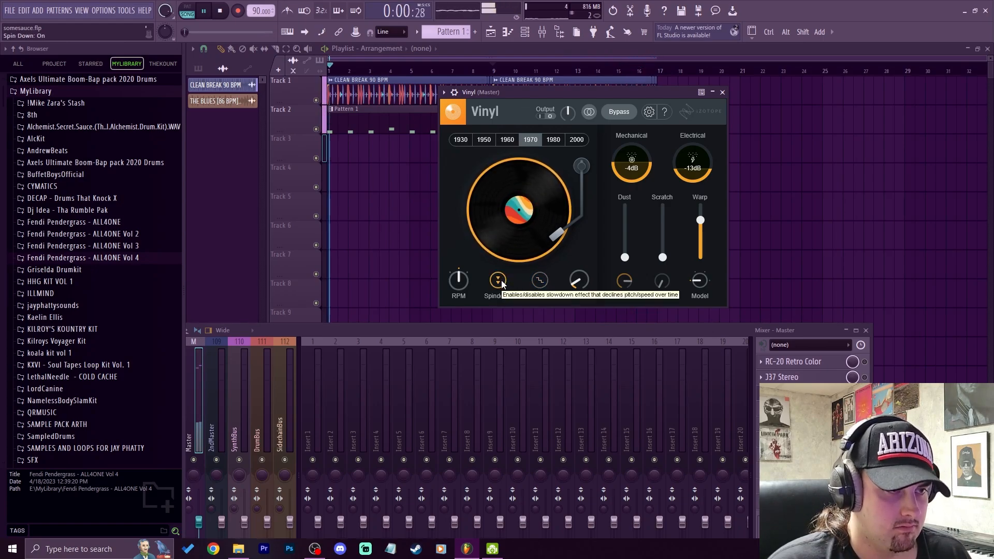
left_click(499, 281)
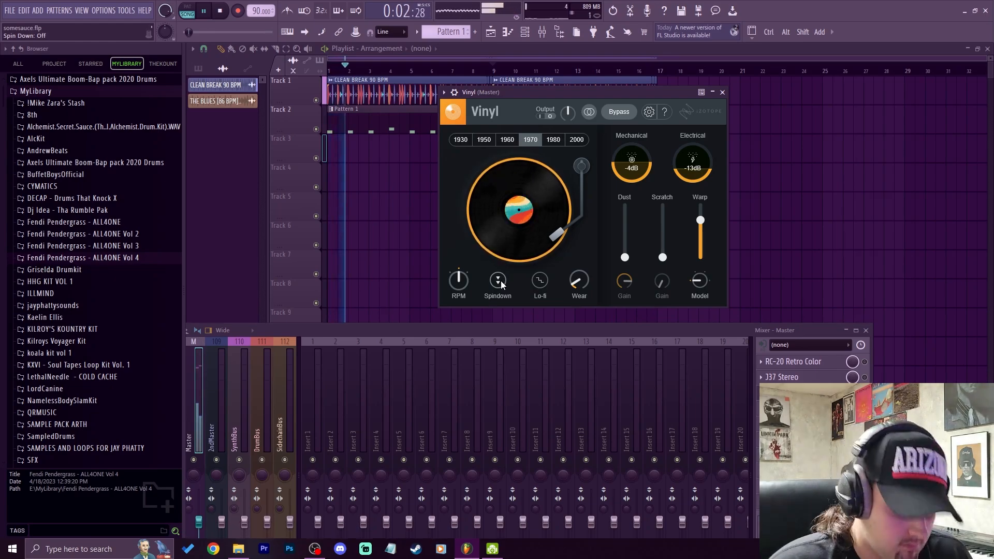
left_click_drag(585, 287, 678, 241)
left_click_drag(462, 284, 445, 306)
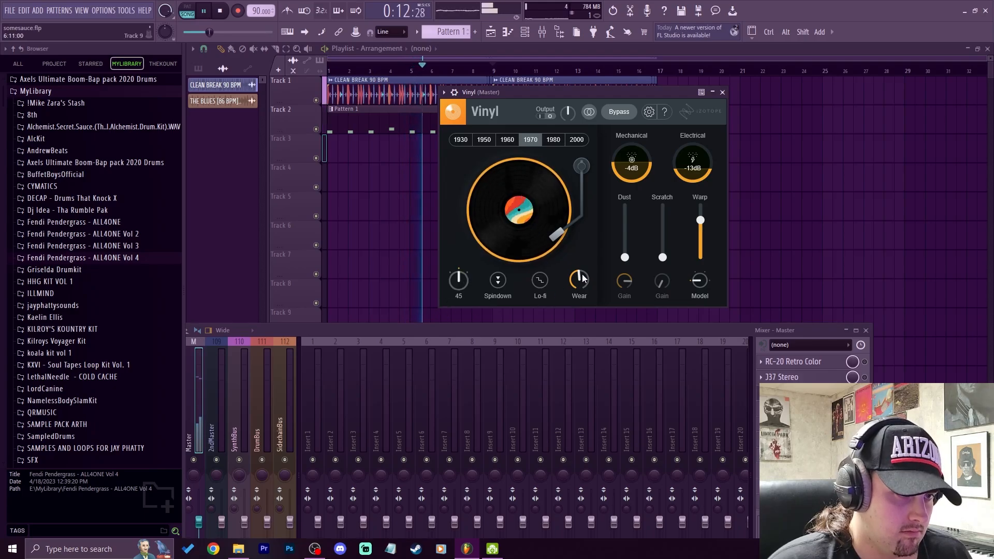
left_click_drag(582, 278, 499, 366)
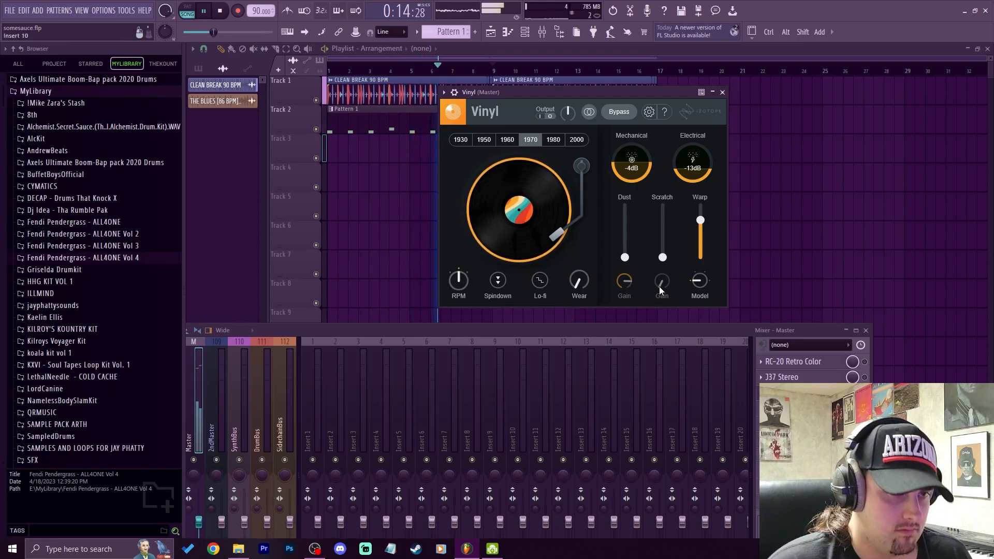
Step: Try Vinyl's Peak warp model, restore the default model, and return the noise levels and warp depth to minimum
left_click_drag(697, 287, 856, 156)
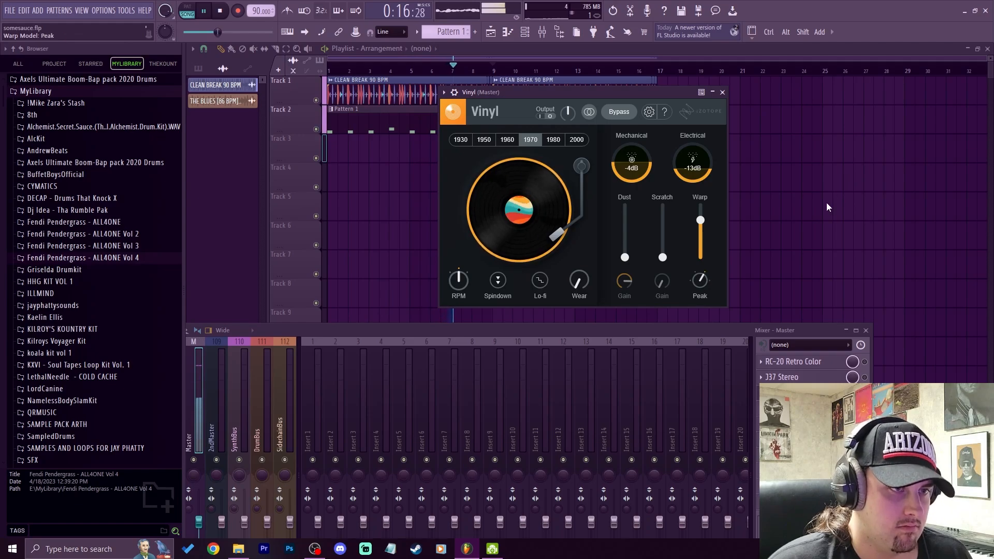
left_click_drag(694, 280, 647, 361)
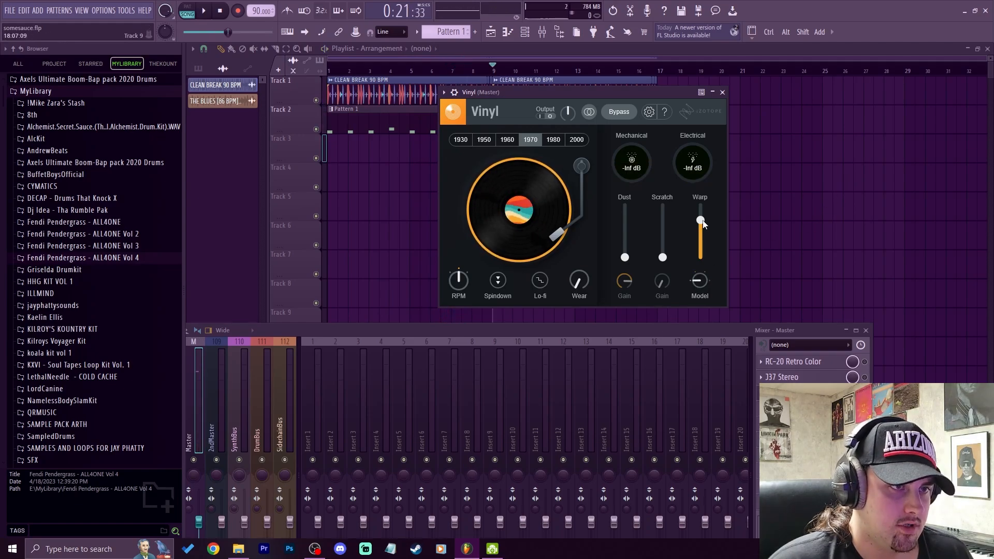
left_click_drag(700, 221, 690, 371)
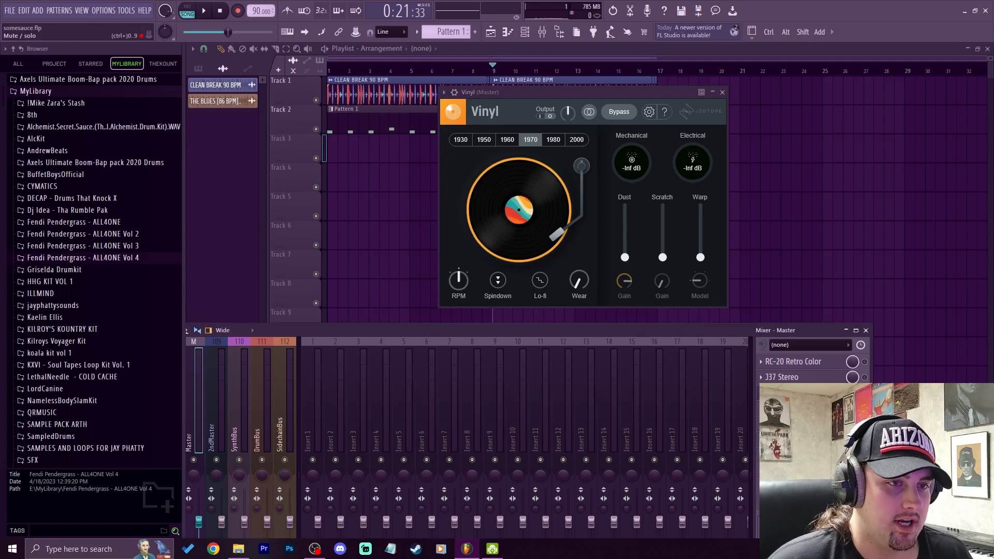
Step: Close Vinyl, open Fruity Love Philter on the Master and load its PC lowpass + phaser preset
left_click(800, 407)
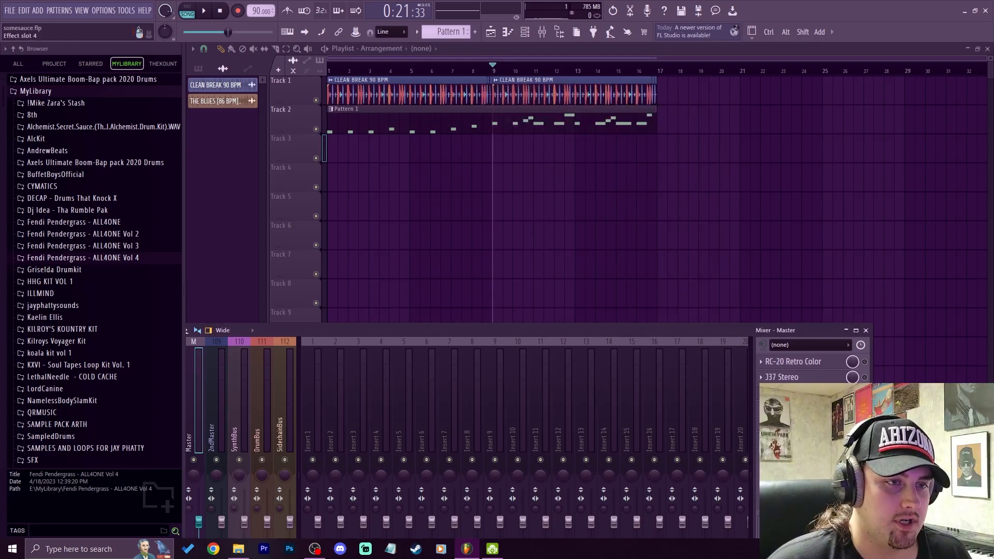
left_click(799, 407)
left_click(865, 407)
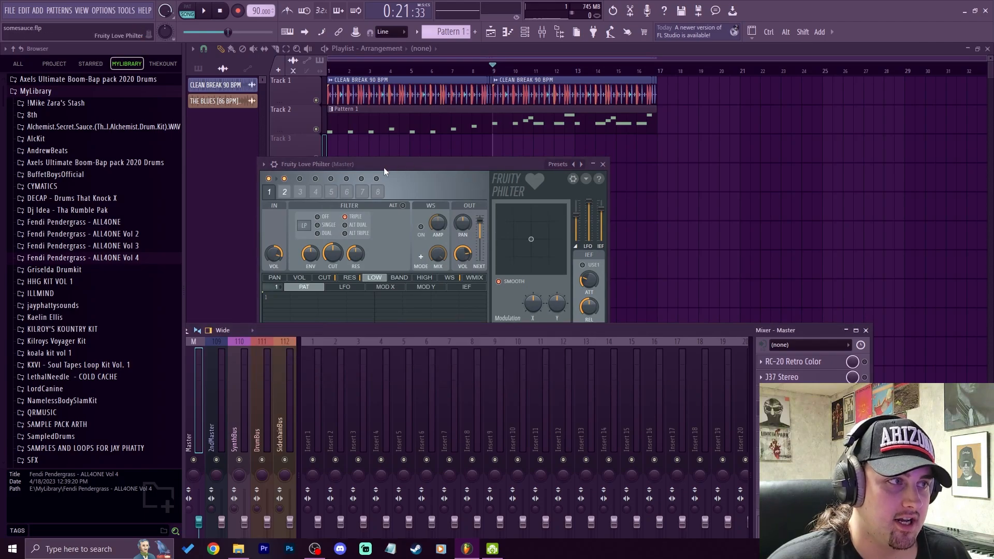
left_click_drag(384, 170, 535, 124)
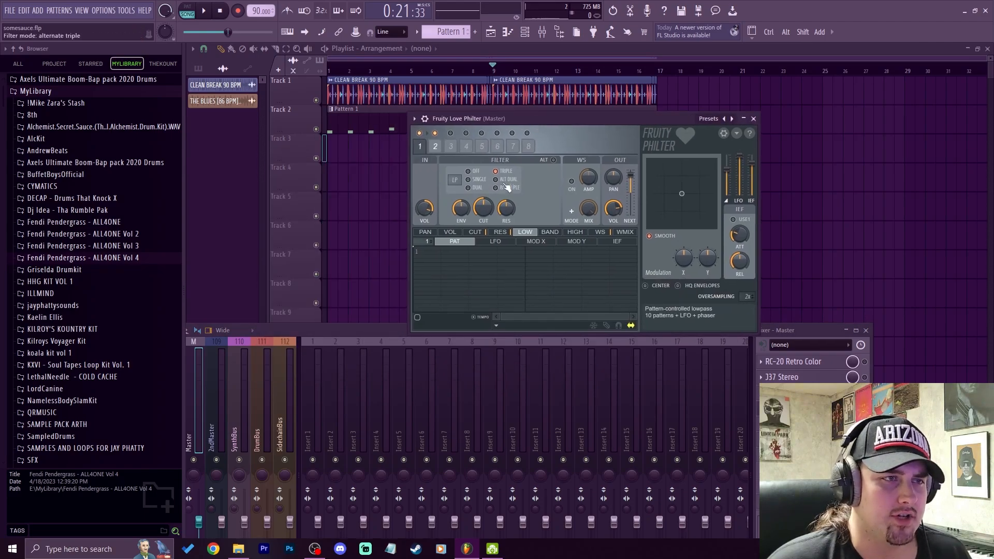
left_click(708, 120)
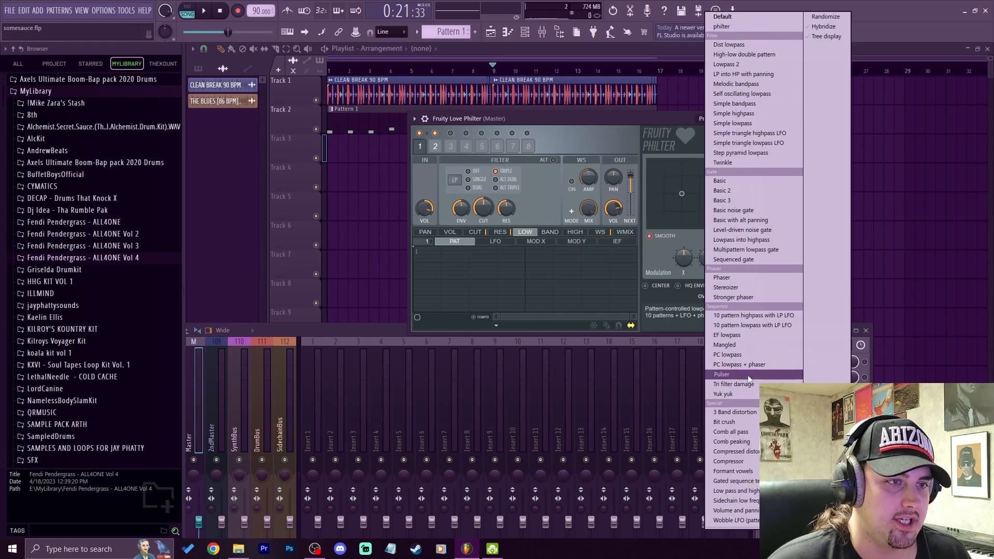
left_click(730, 365)
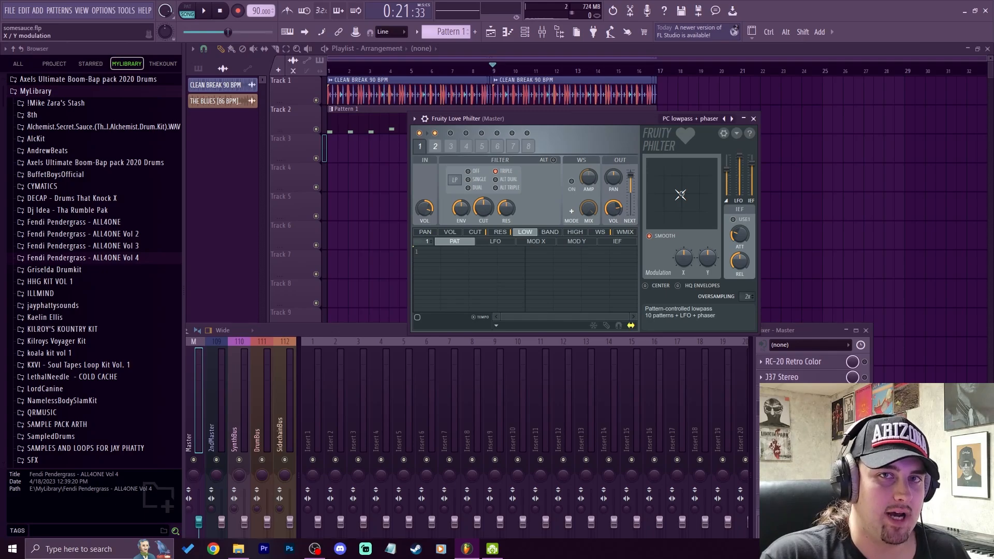
Step: Play the beat while lowering Fruity Love Philter's resonance and adjusting its modulation pad, setting the cutoff frequency to about 83%
left_click_drag(680, 195, 690, 192)
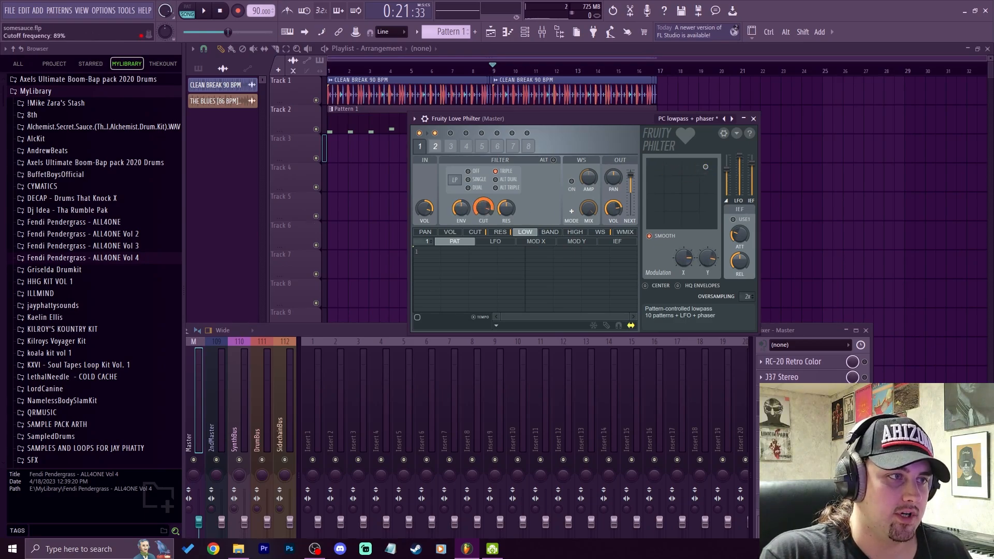
left_click_drag(499, 217, 498, 243)
key("space")
left_click_drag(483, 207, 482, 199)
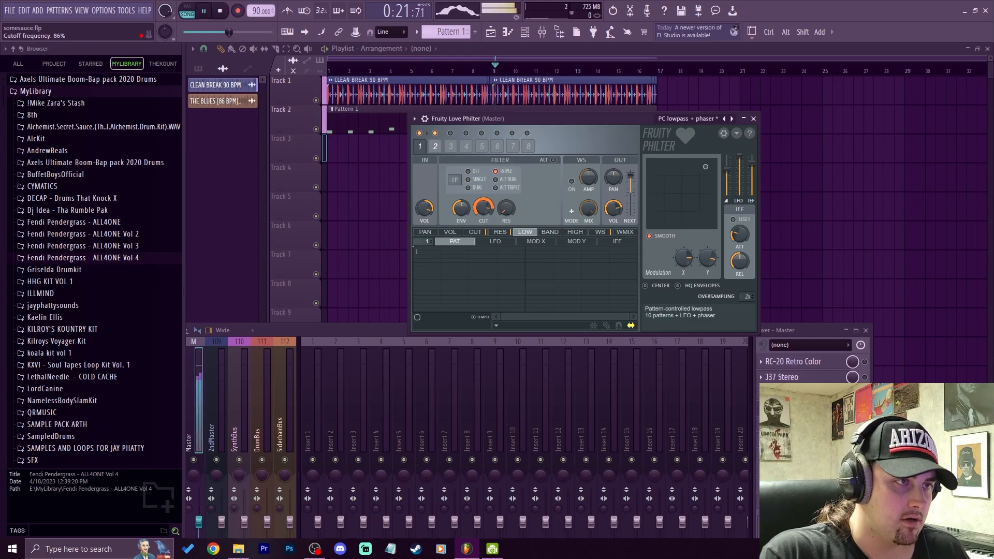
mouse_move(705, 167)
left_mouse_down()
mouse_move(653, 212)
mouse_move(697, 175)
left_mouse_up()
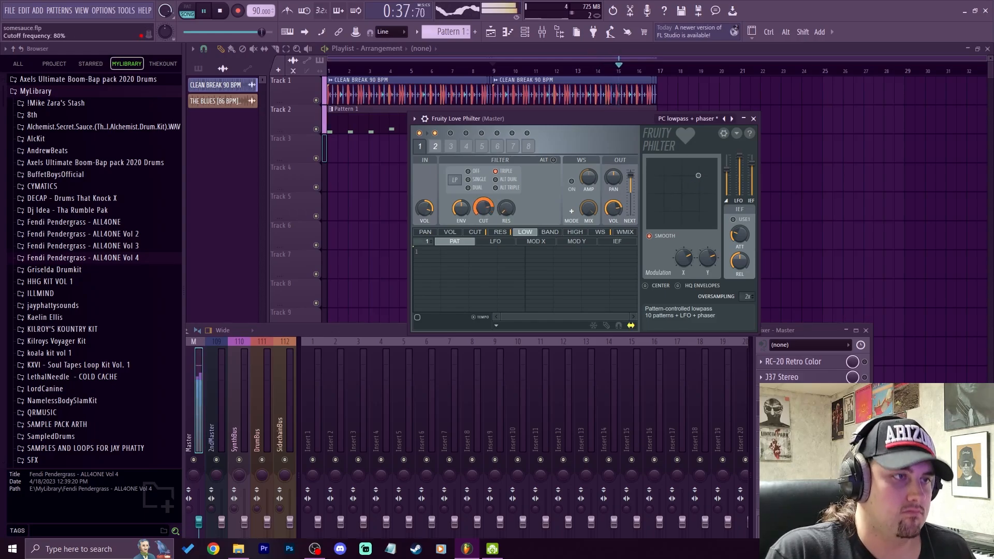
left_click_drag(505, 207, 484, 171)
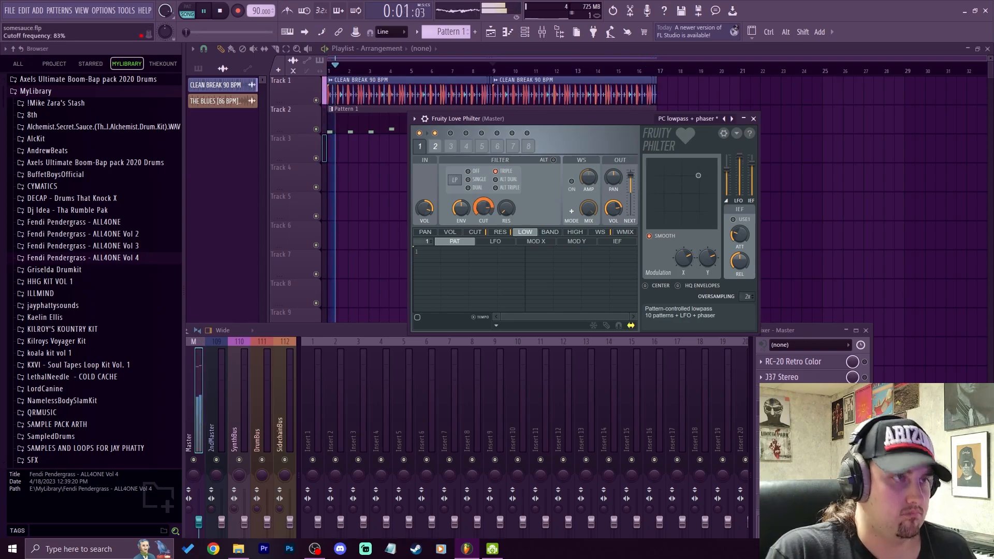
Step: Stop playback, move Fruity Love Philter's modulation point closer to the pad's centre, then mute its effect slot and close it
key("space")
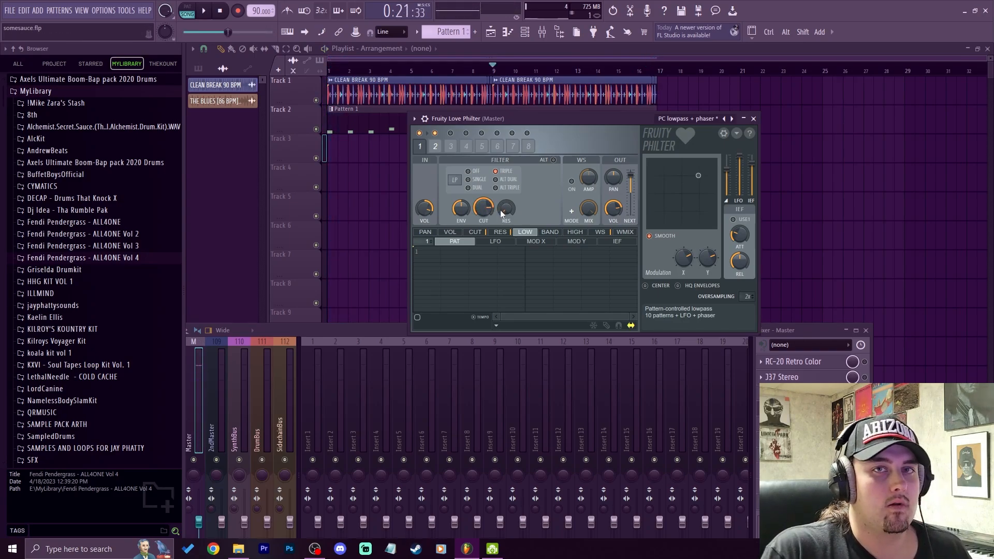
left_click_drag(694, 175, 687, 180)
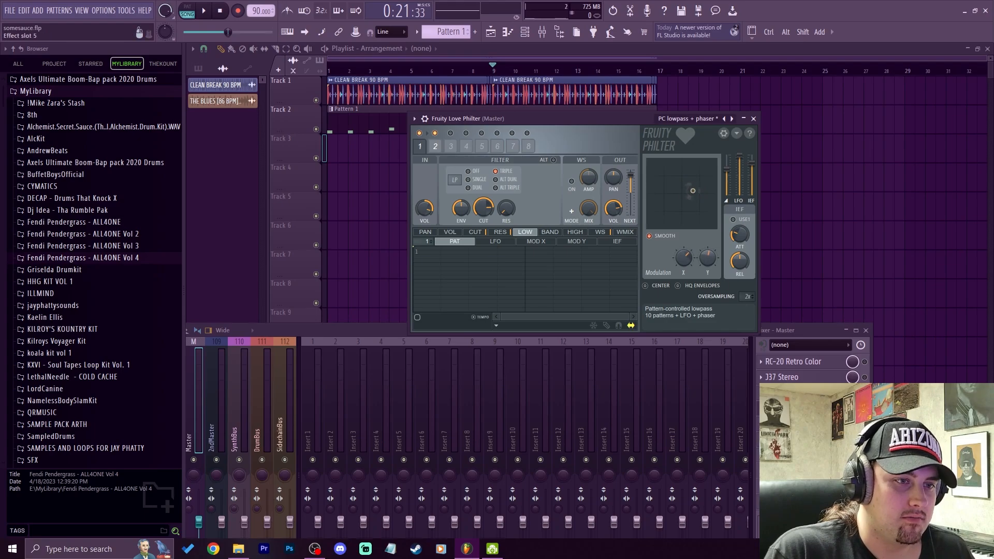
left_click(865, 408)
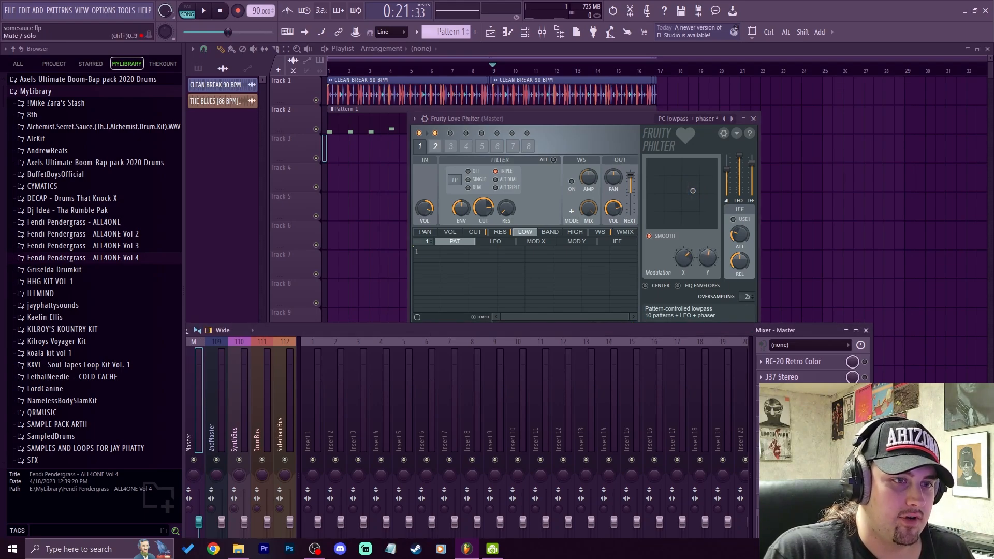
left_click(797, 409)
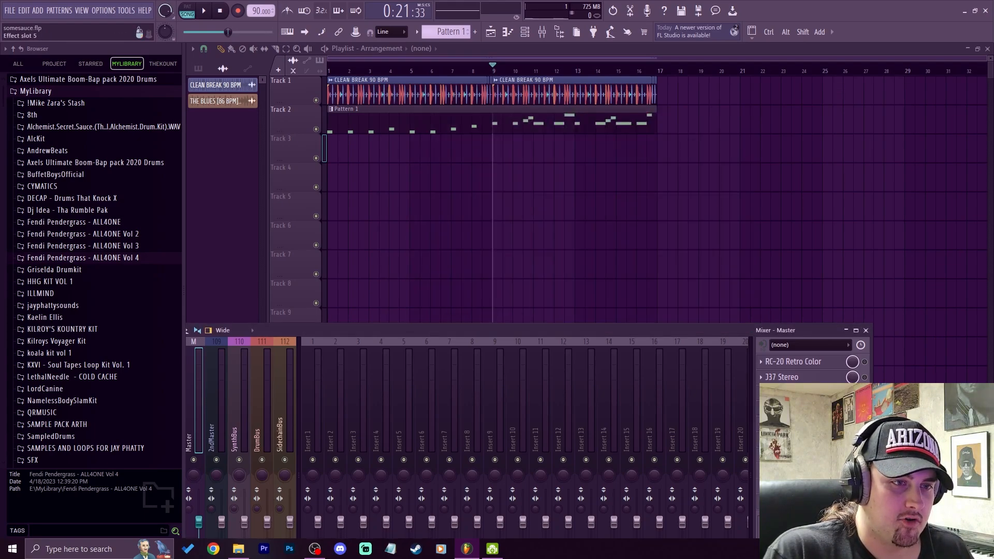
Step: Open Fruity Flanger on the Master, place its window over the playlist and load the Bad Leslie preset
left_click(797, 424)
left_click_drag(307, 176, 437, 137)
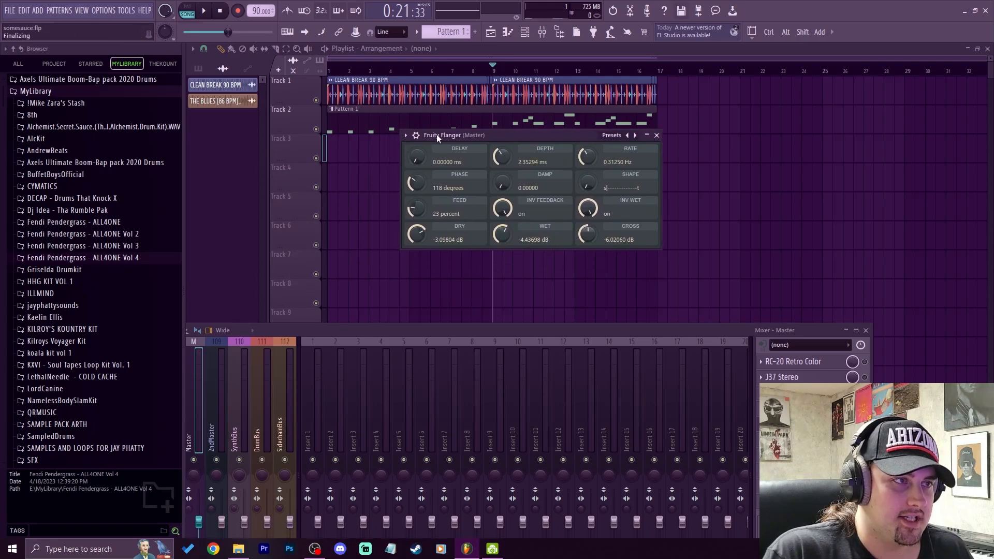
left_click(610, 136)
left_click(626, 143)
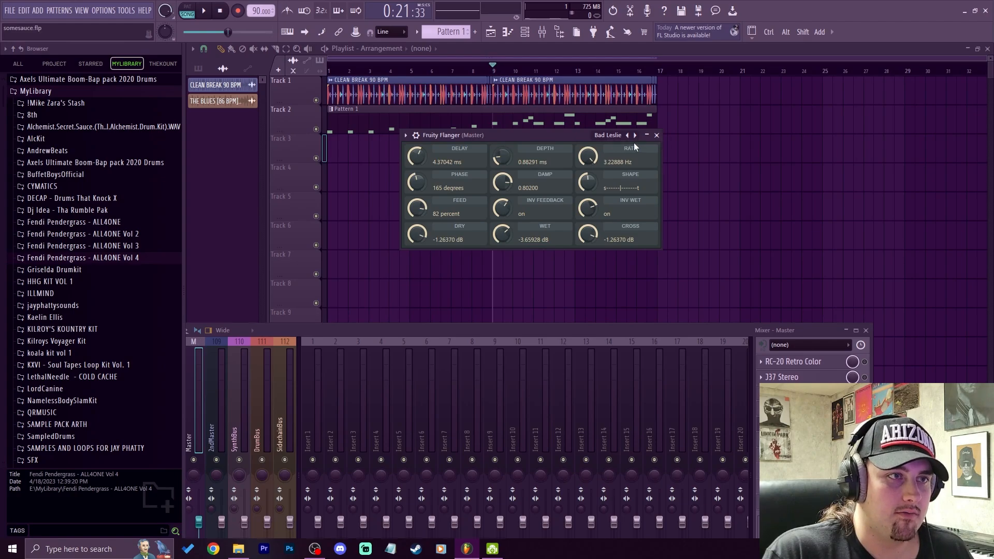
Step: Play the beat while stepping through Fruity Flanger's presets from Chorusy to Modulation, and stop playback on Modulation
key("space")
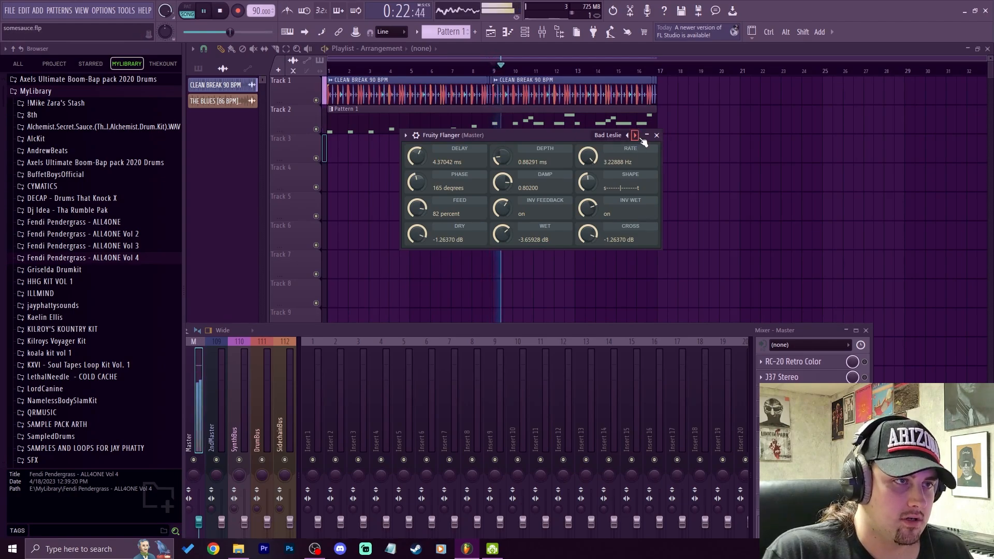
left_click(640, 137)
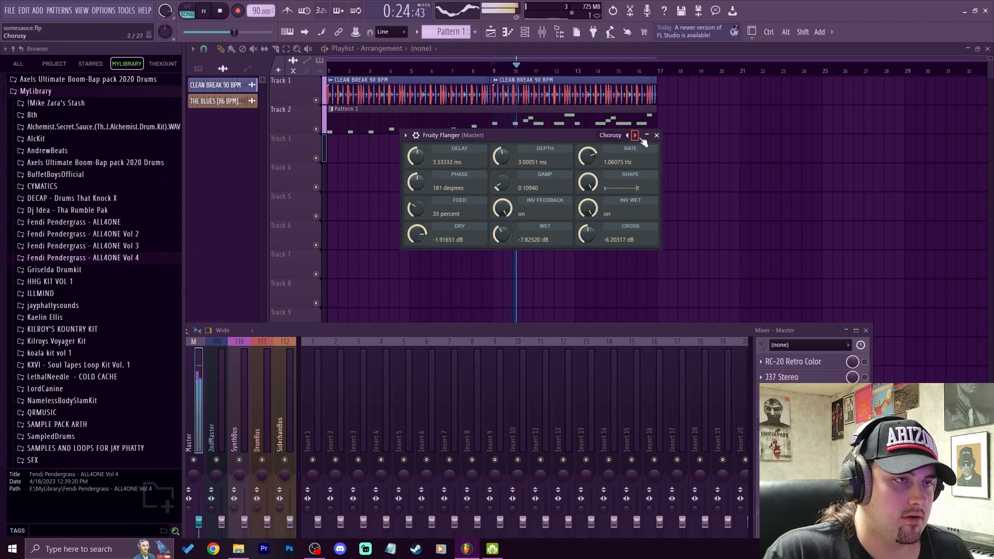
left_click(640, 138)
left_click(641, 138)
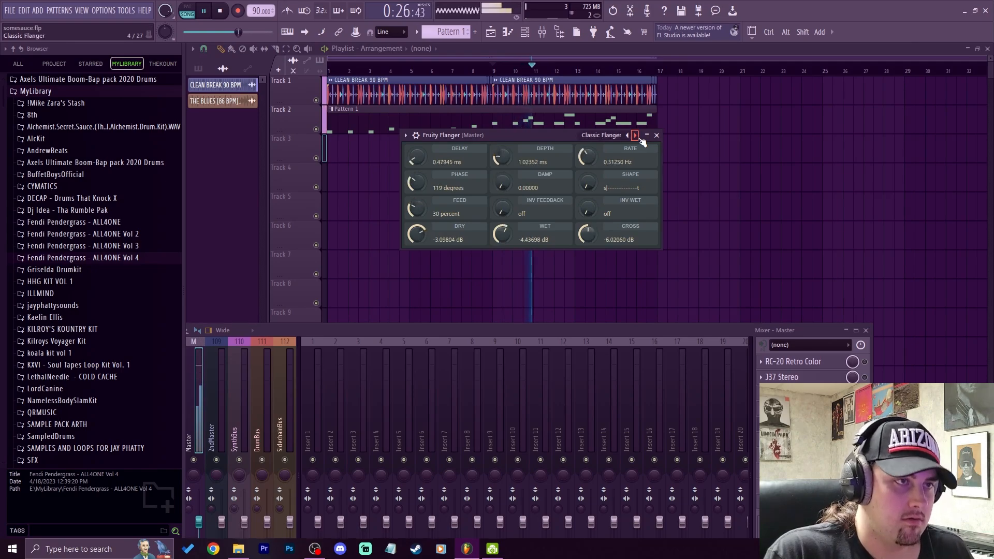
left_click(641, 138)
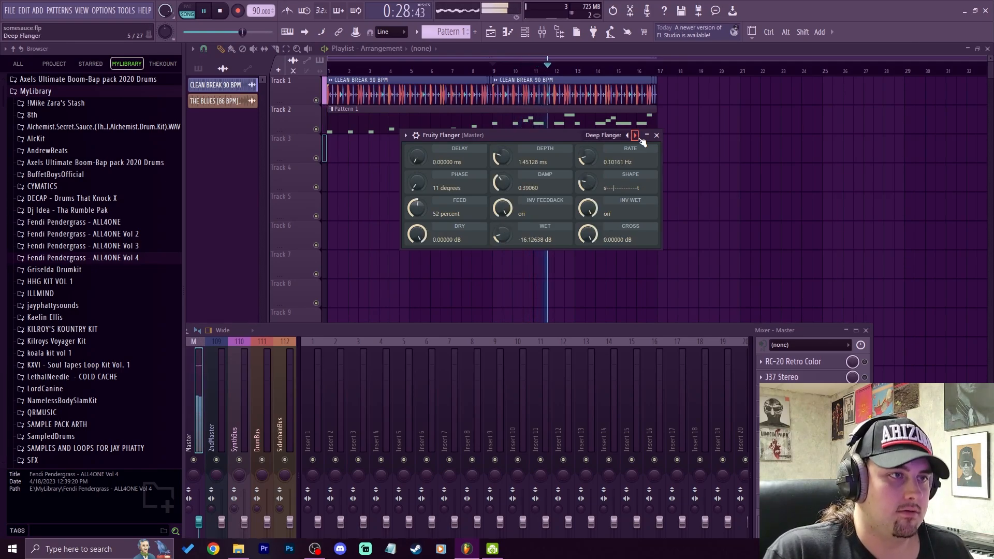
left_click(641, 138)
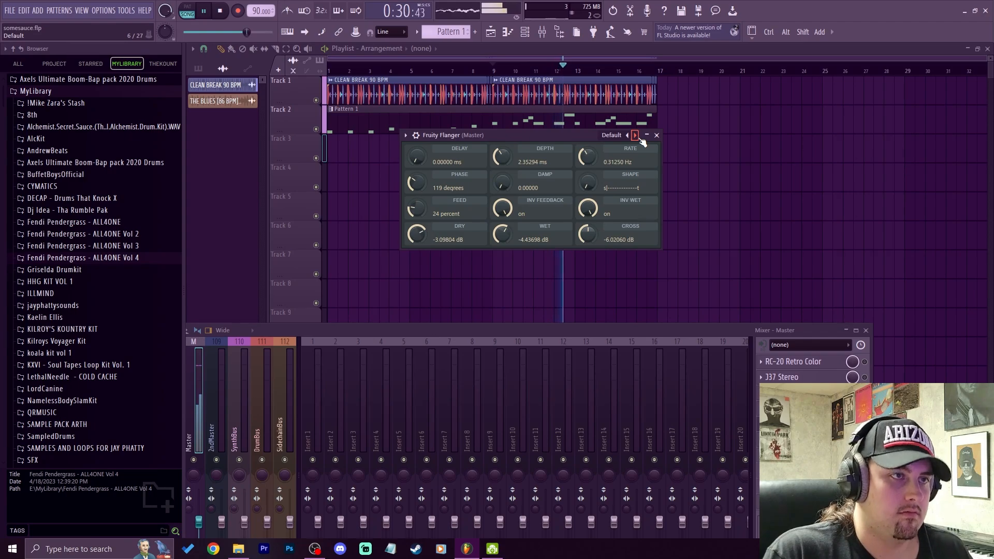
left_click(640, 138)
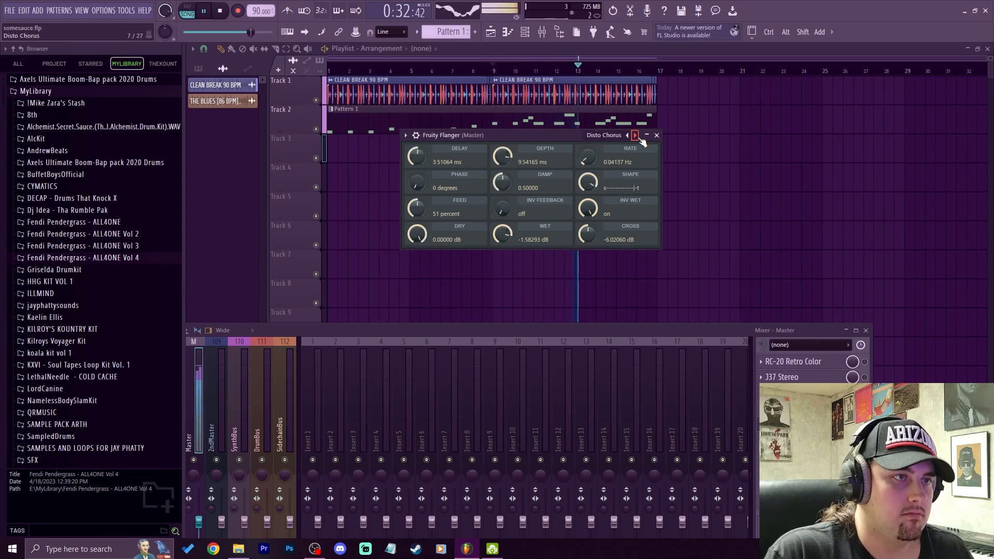
left_click(640, 139)
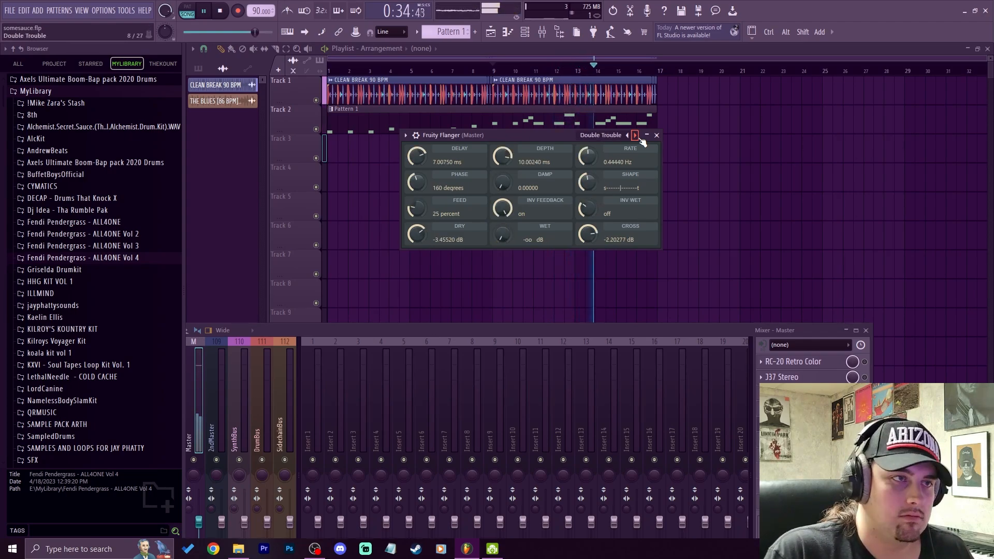
left_click(641, 139)
left_click(641, 138)
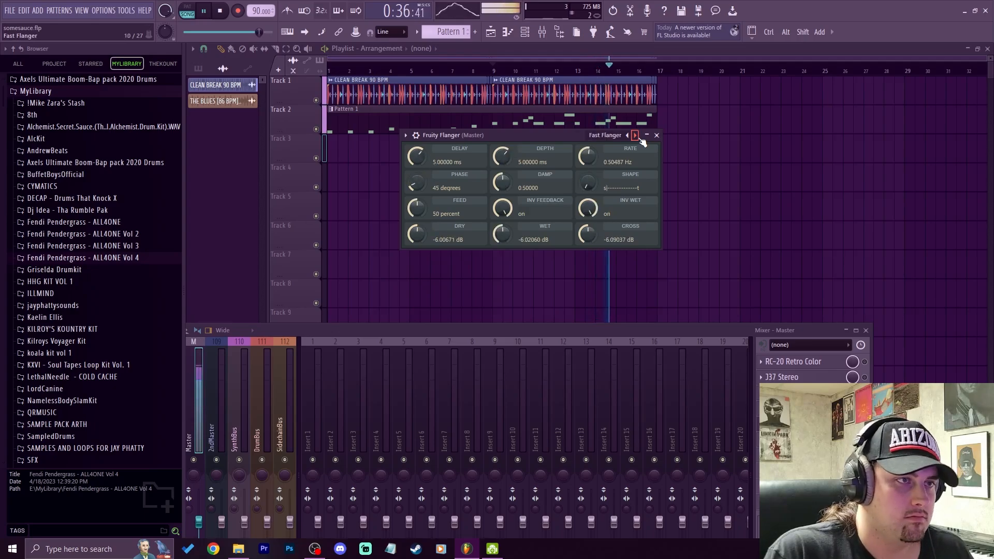
left_click(641, 138)
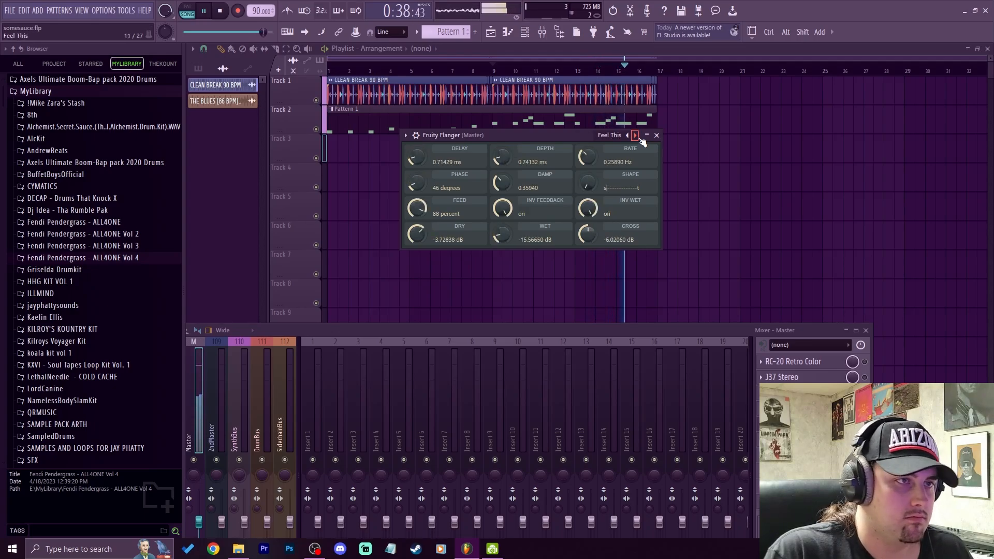
left_click(641, 139)
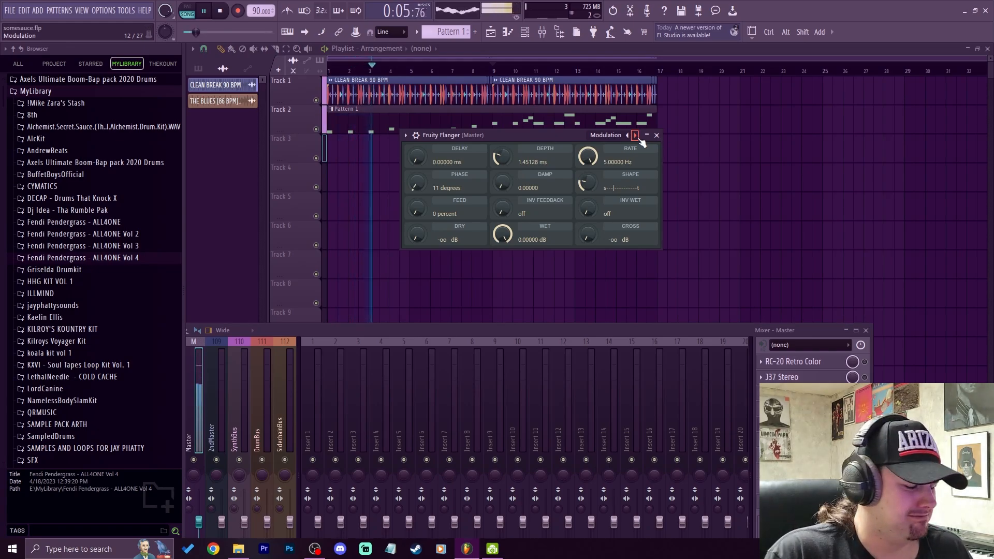
key("space")
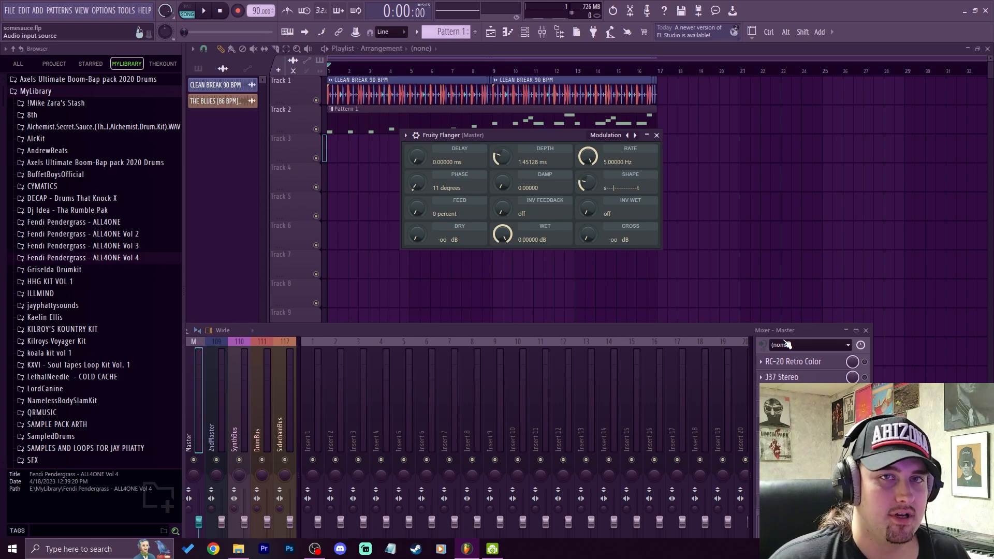
Step: Close Fruity Flanger, open Vintage Chorus on the Master and position its window over the playlist
left_click(793, 439)
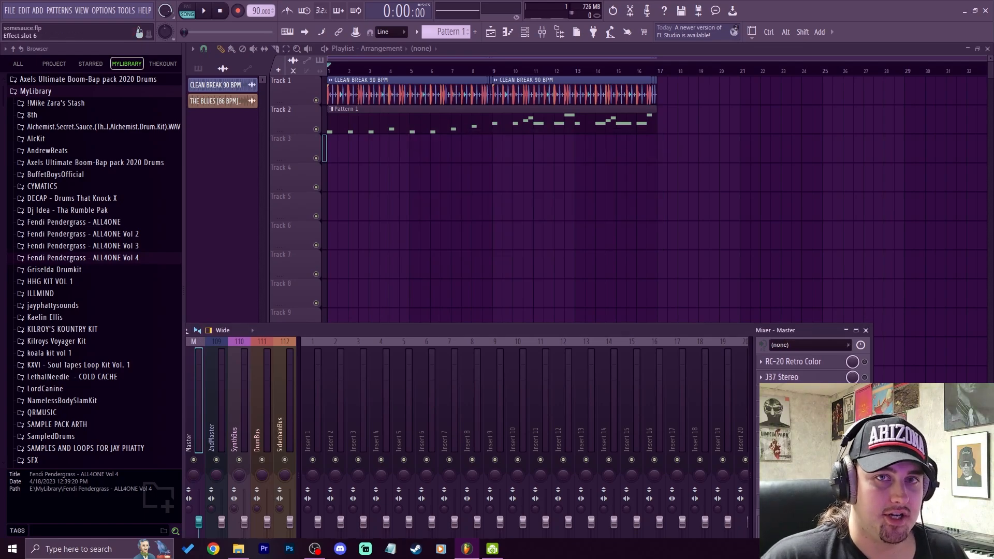
left_click(793, 440)
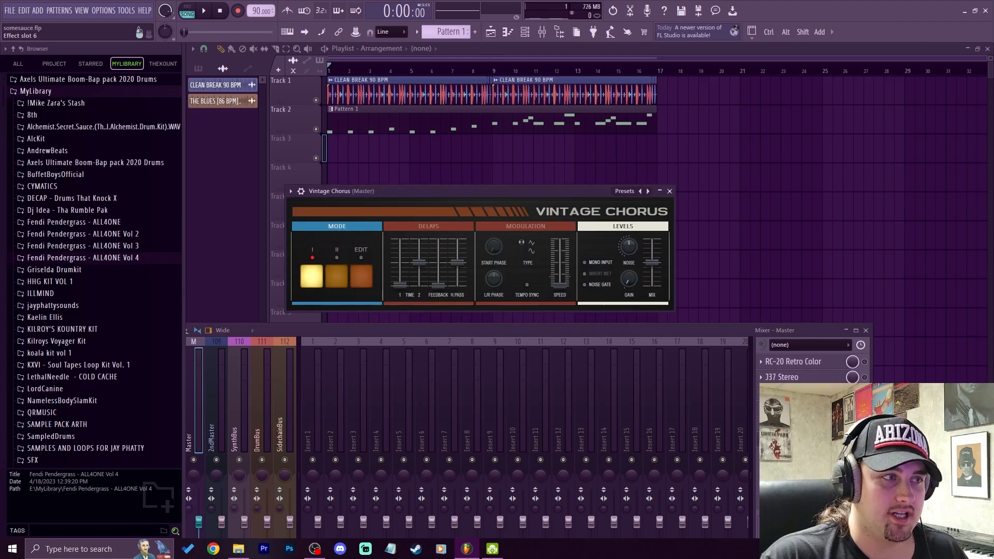
left_click(793, 440)
left_click(793, 440)
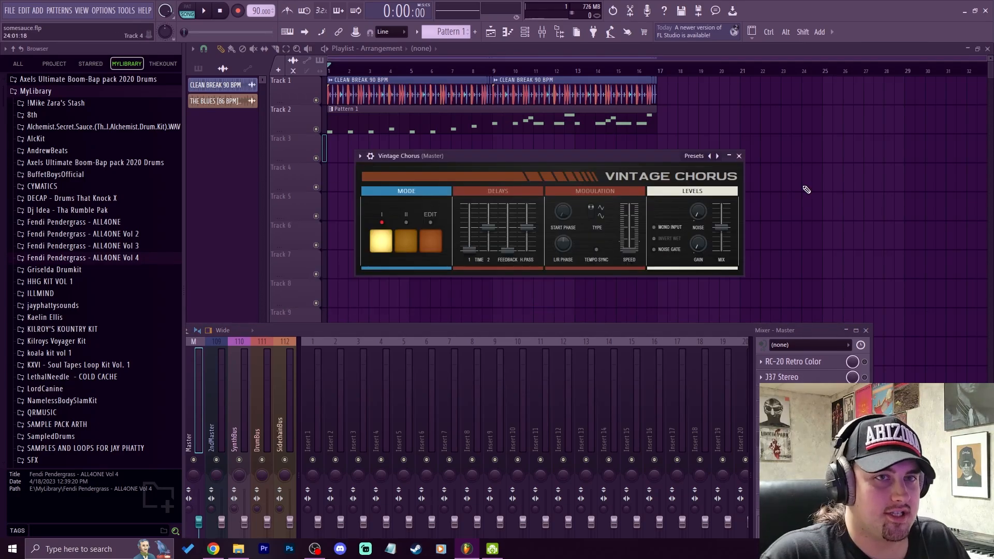
mouse_move(635, 151)
left_mouse_down()
mouse_move(674, 143)
mouse_move(646, 179)
mouse_move(680, 162)
mouse_move(646, 139)
left_mouse_up()
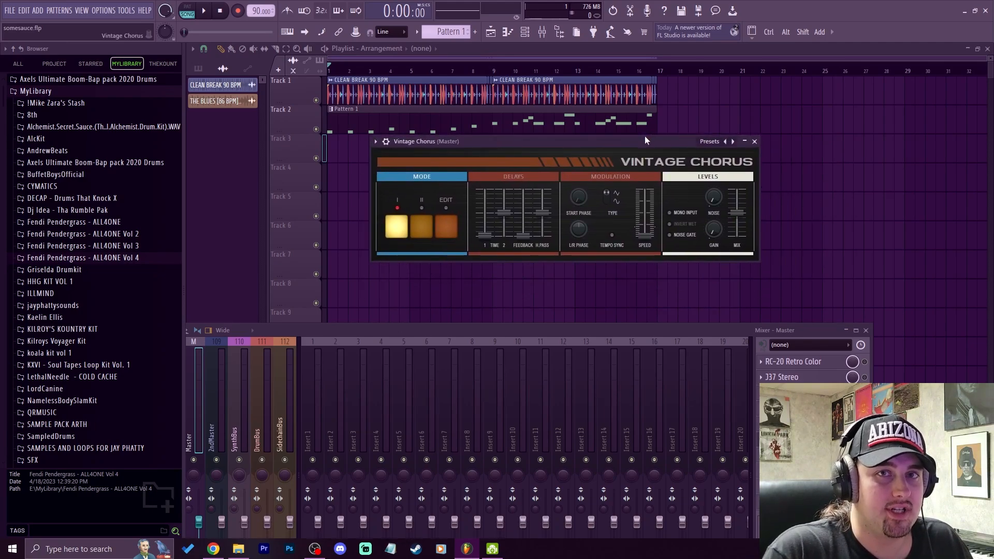
left_click_drag(650, 144, 641, 170)
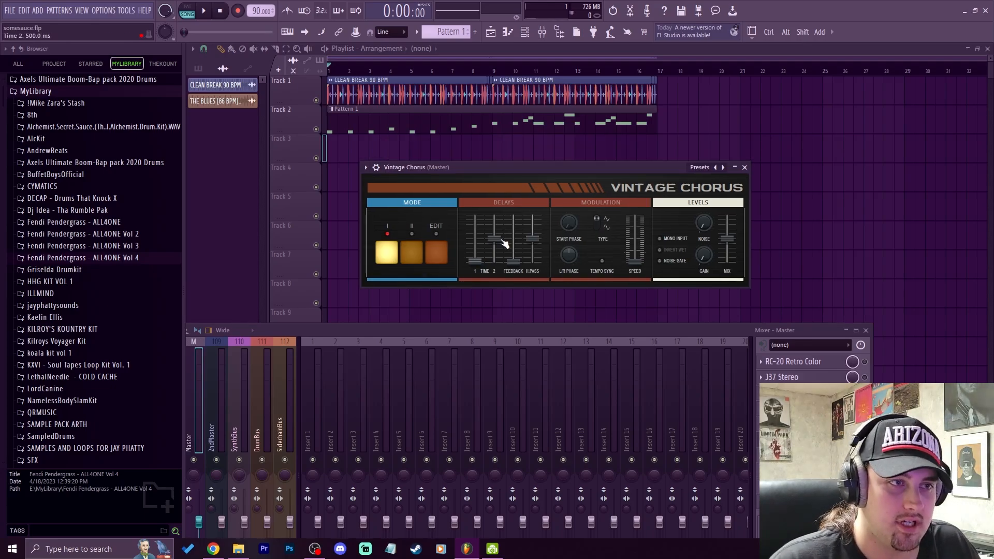
Step: Try Vintage Chorus's modes II, Edit and I+II combined with playback stopped, and return to mode I
left_click(411, 234)
left_click(436, 234)
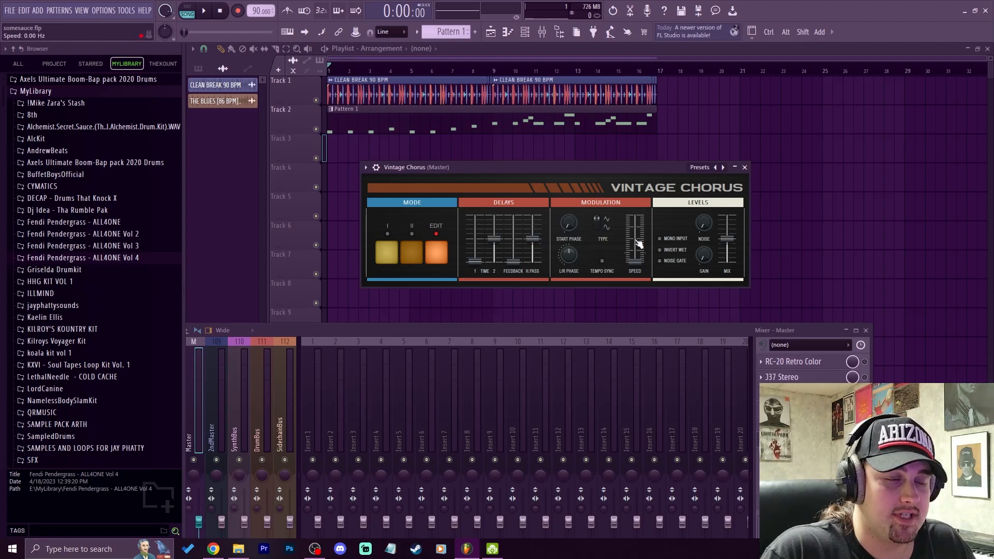
left_click(395, 234)
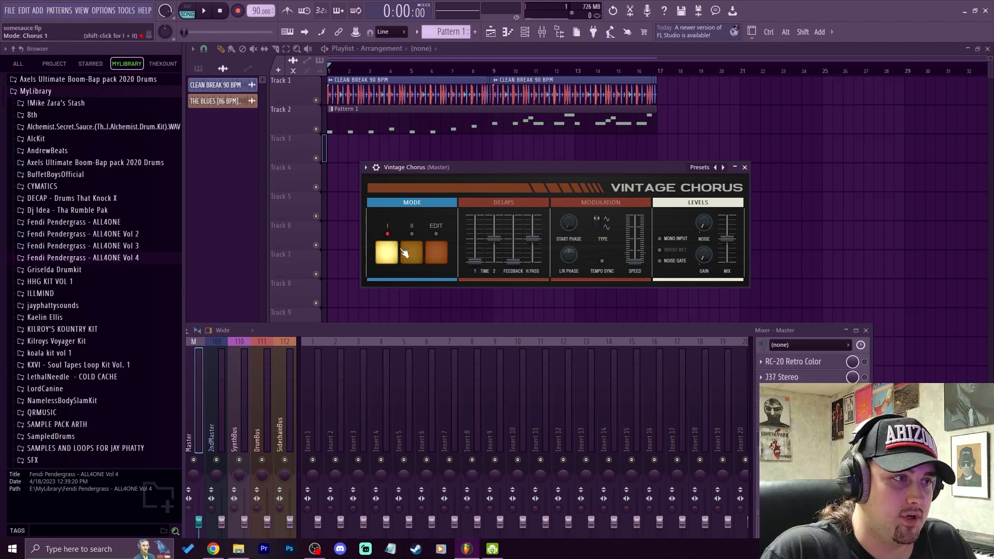
left_click(414, 234)
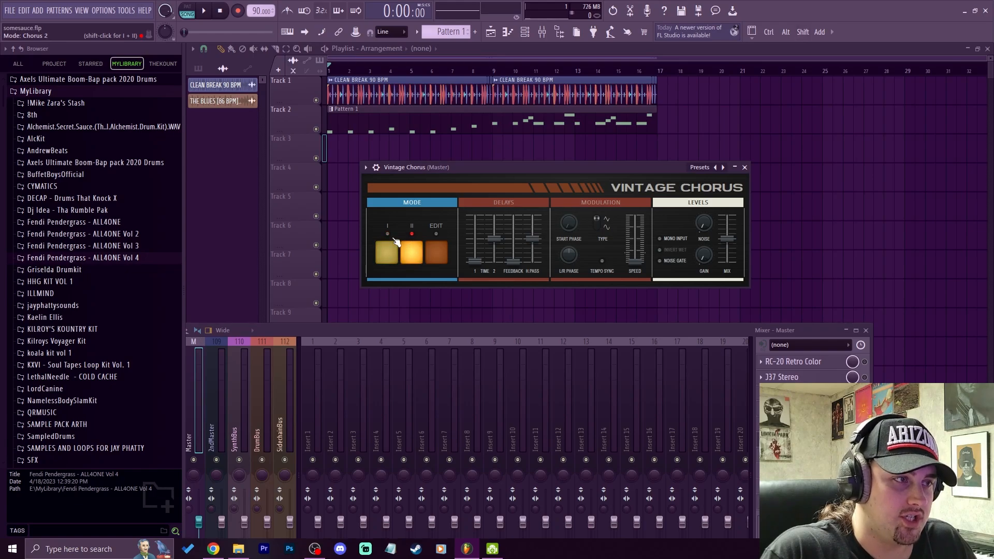
left_click(394, 236)
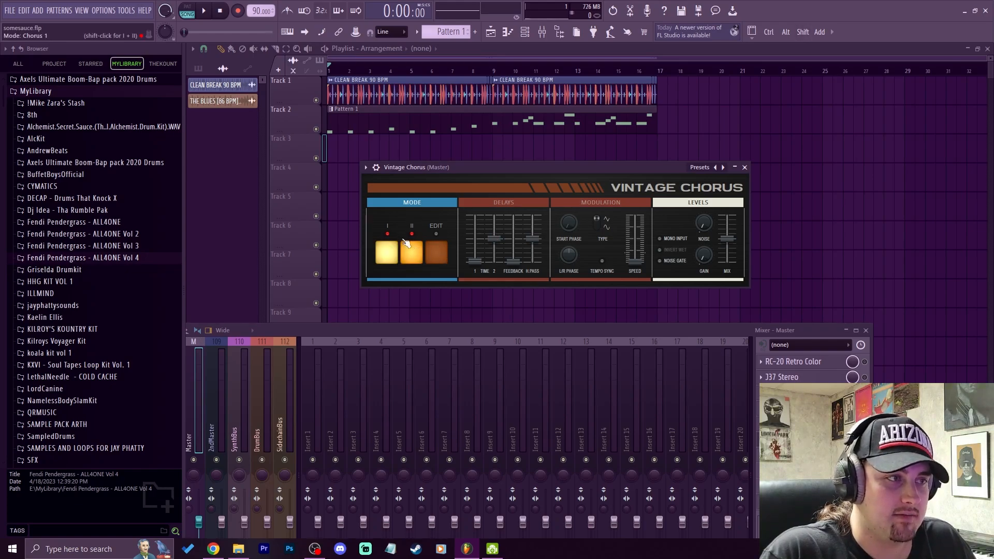
left_click(410, 241)
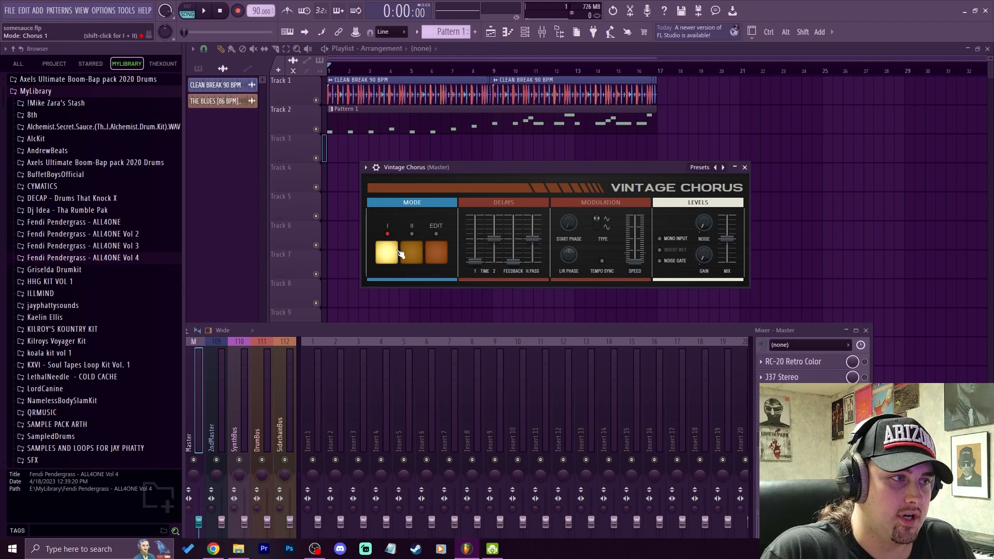
left_click(418, 253)
left_click(412, 235)
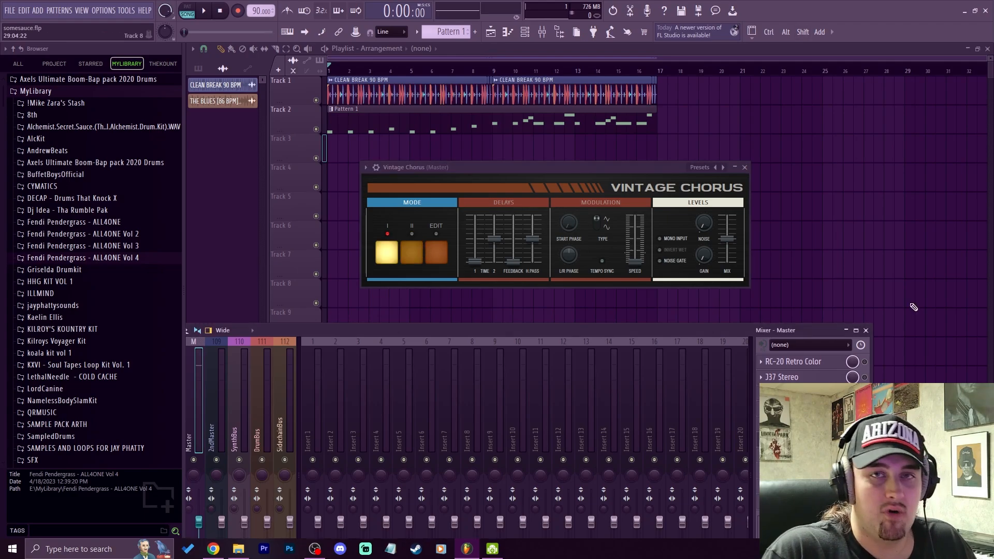
Step: Play the beat with Vintage Chorus's mix raised to maximum, compare modes I, II and I+II, and stop on mode I
key("space")
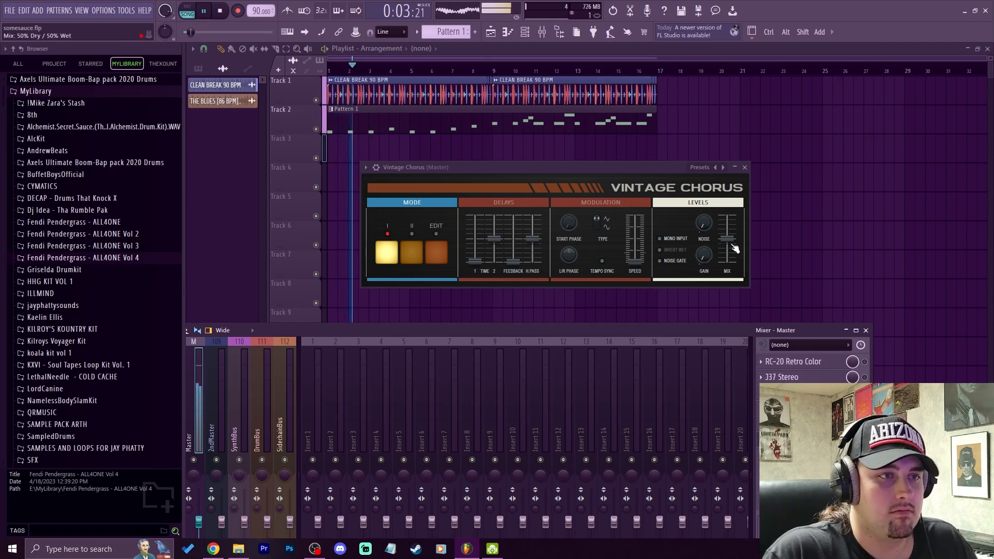
left_click_drag(727, 238, 727, 215)
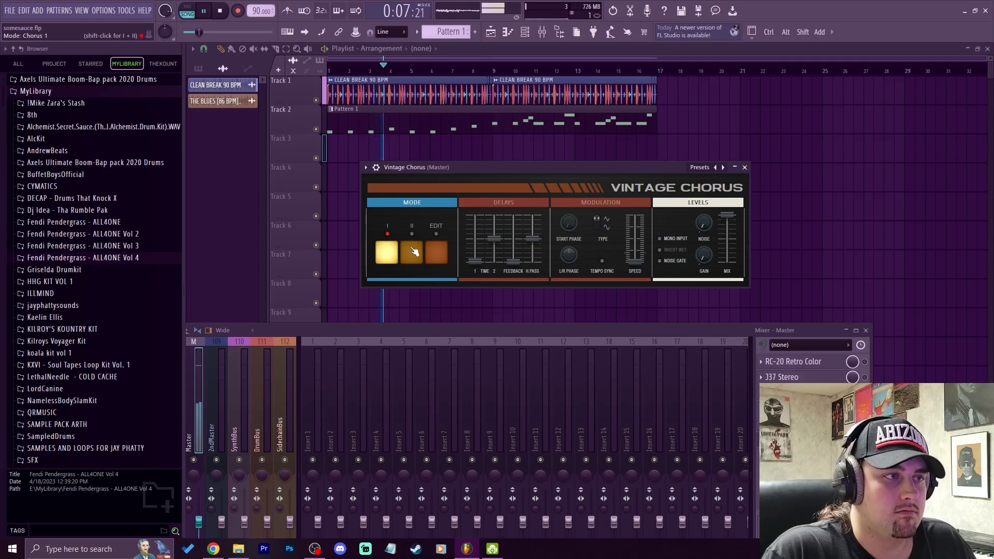
left_click(415, 252)
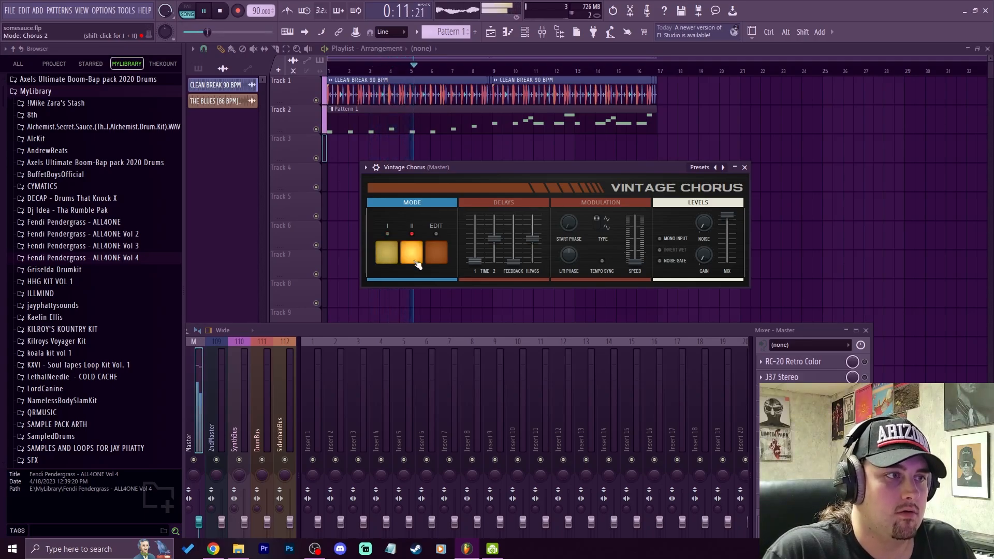
left_click(397, 258)
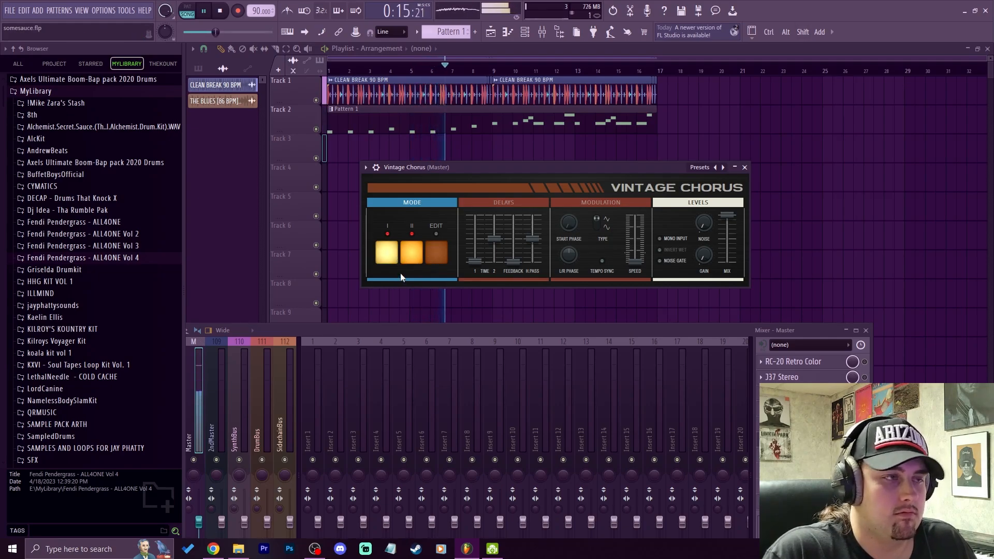
left_click(401, 252)
key("space")
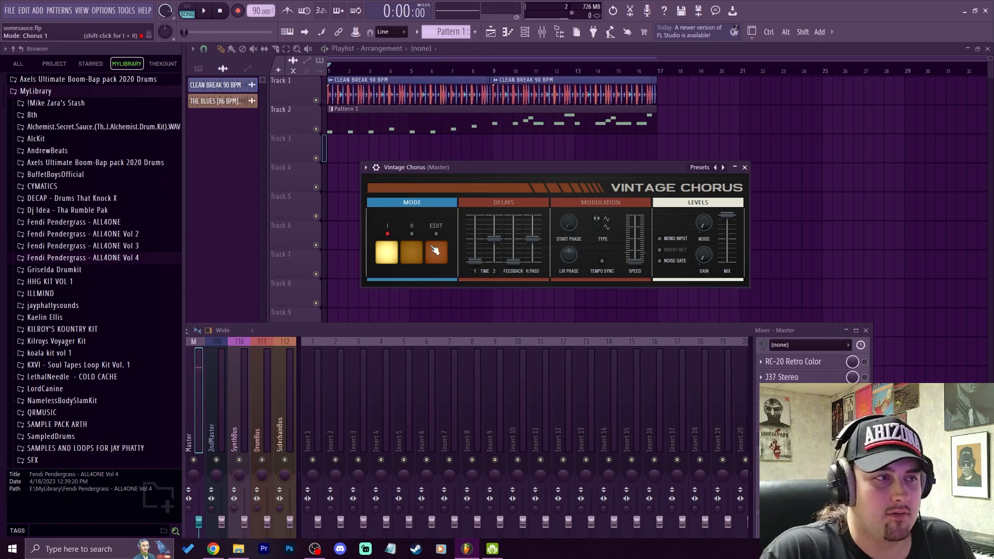
Step: Switch Vintage Chorus to Edit mode and, with the beat playing, raise delay time 1 and feedback and set modulation speed to about midway
left_click(435, 251)
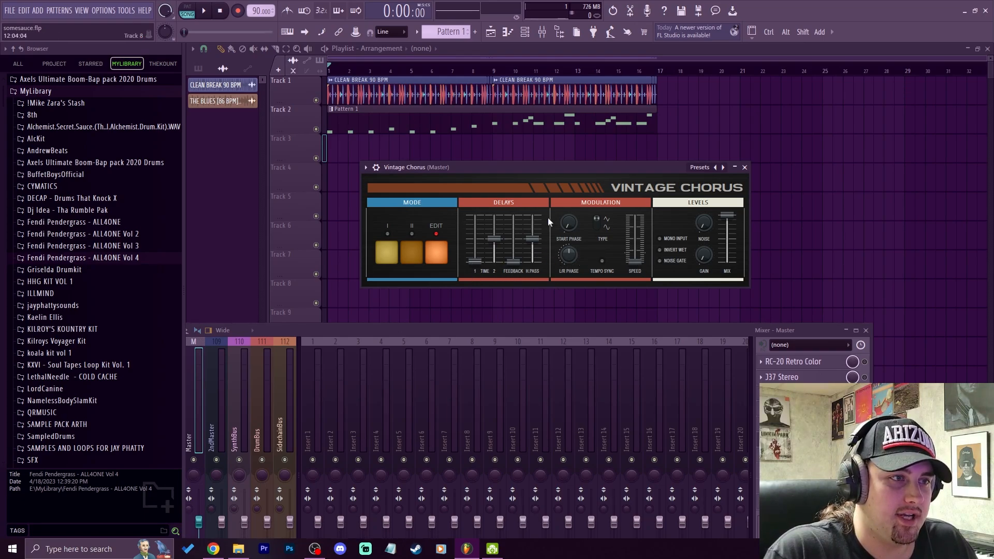
key("space")
left_click_drag(474, 260, 494, 237)
left_click_drag(634, 262, 635, 238)
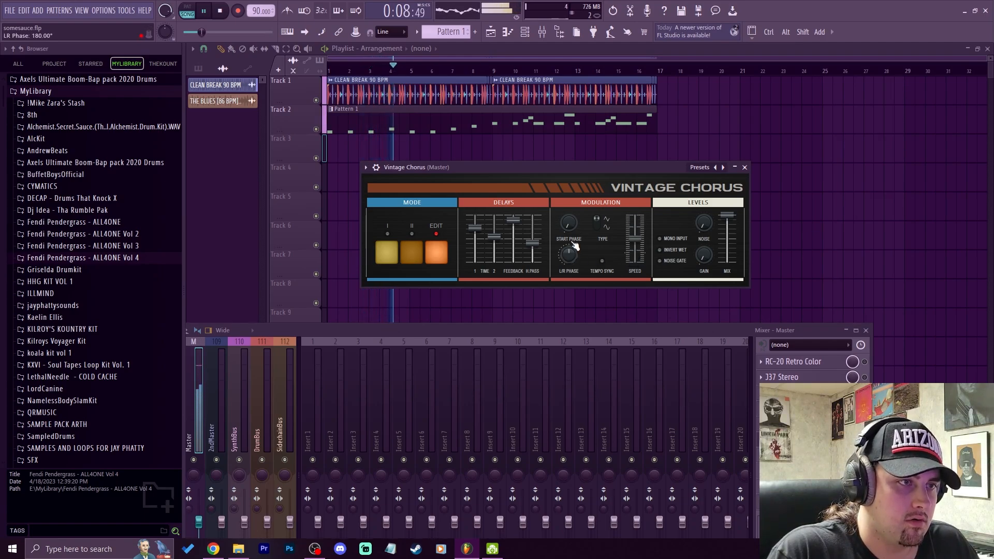
Step: Lower Vintage Chorus's delay times and set feedback to 37.5%, raise the high-pass, set modulation speed to 4.16 Hz, and stop playback
left_click_drag(494, 236, 513, 243)
left_click_drag(532, 233, 532, 229)
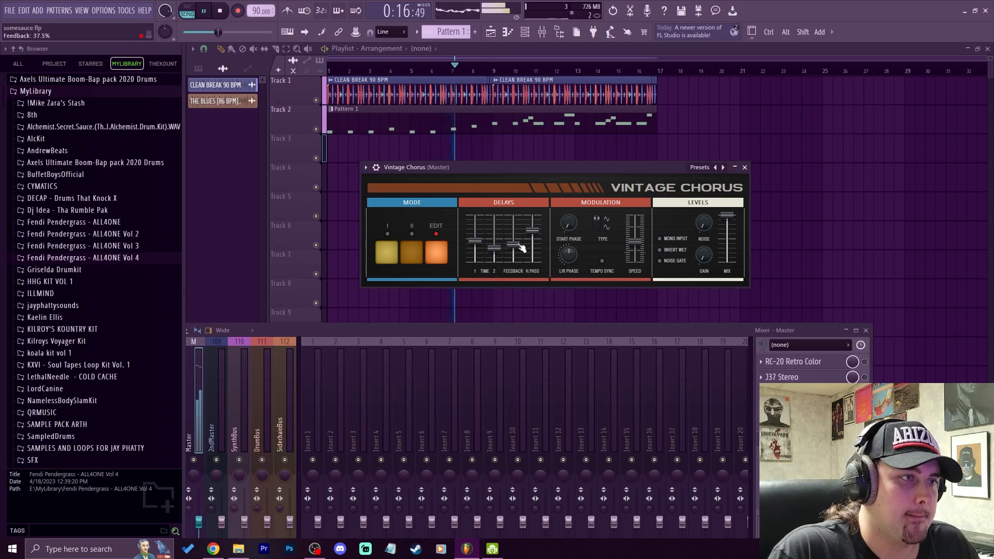
left_click_drag(634, 239, 635, 232)
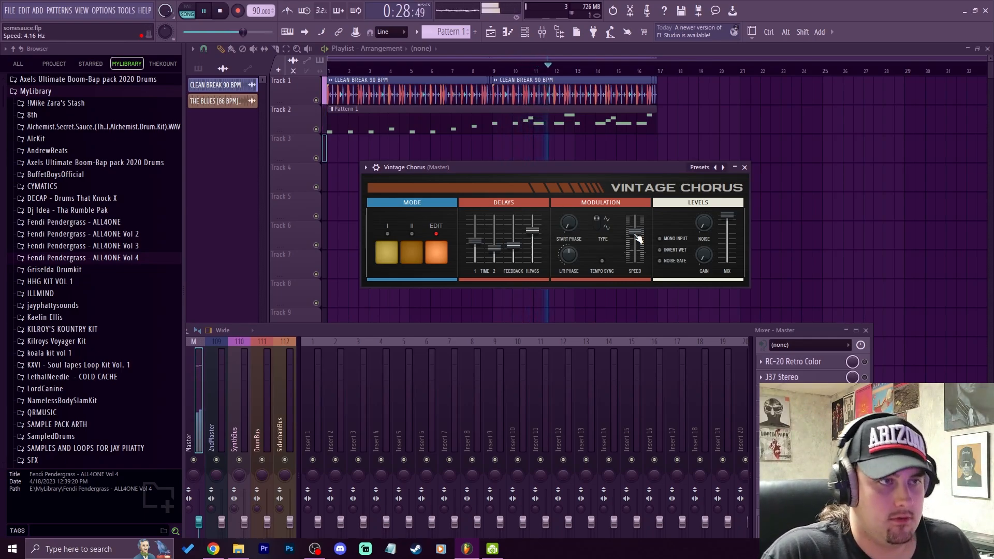
key("space")
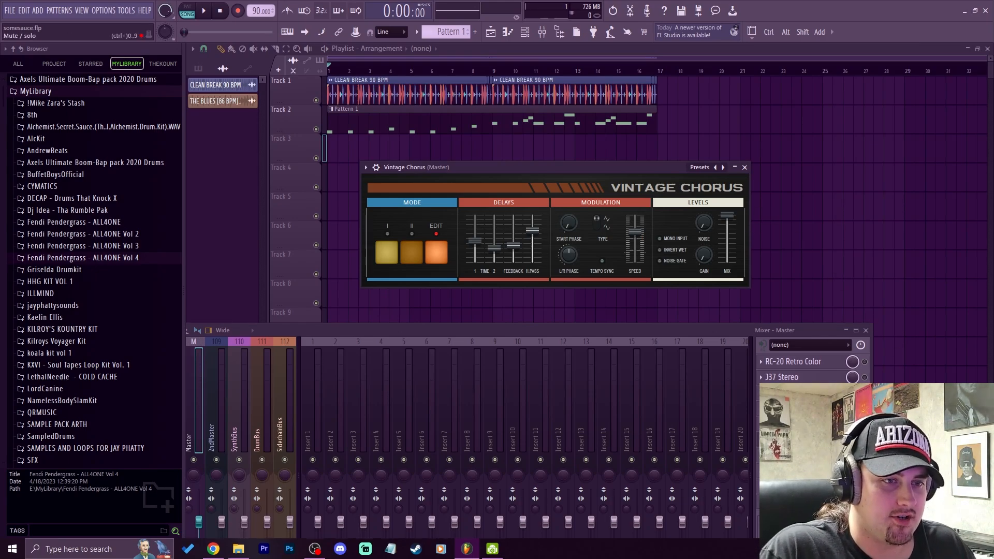
Step: Close Vintage Chorus, open Vintage Phaser on the Master and move its window over the playlist
left_click(797, 393)
left_click(797, 408)
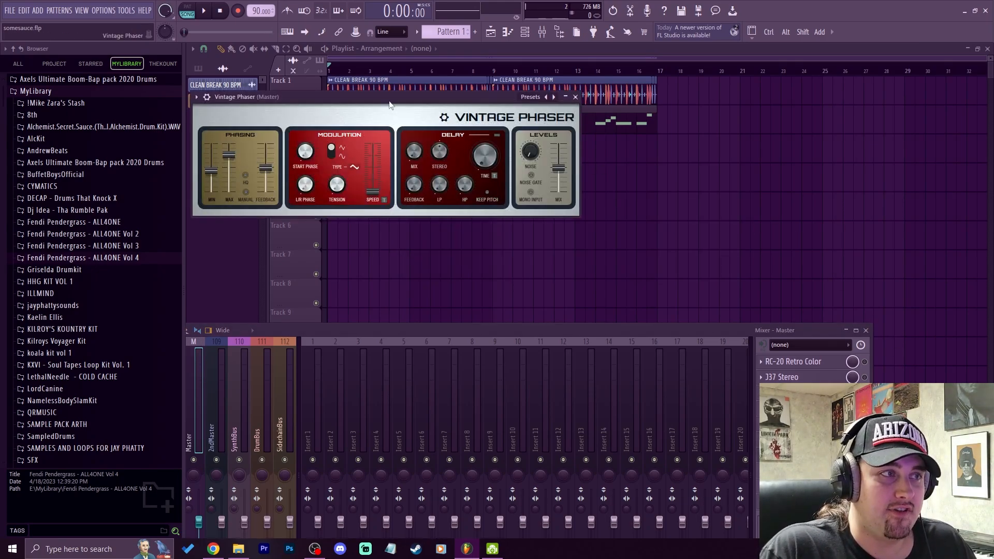
left_click_drag(389, 103, 485, 193)
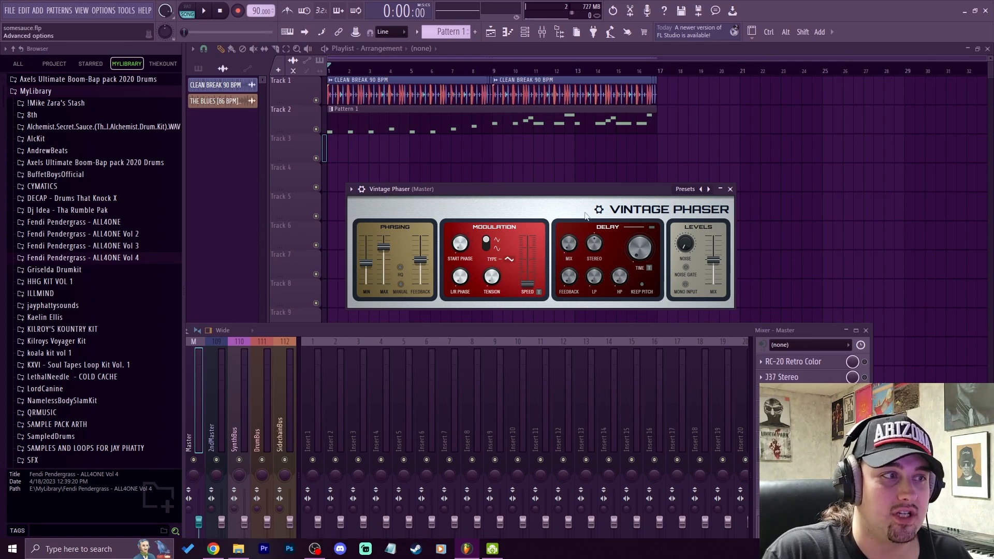
Step: Play the beat and audition Vintage Phaser's presets from Classic cycle stereo through Delay phaser stereo
left_click(685, 189)
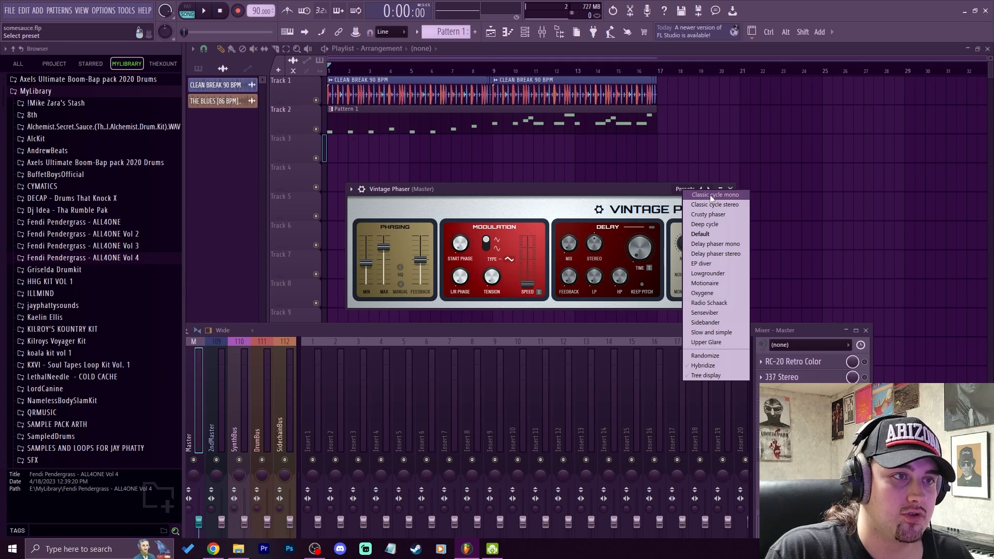
left_click(729, 197)
key("space")
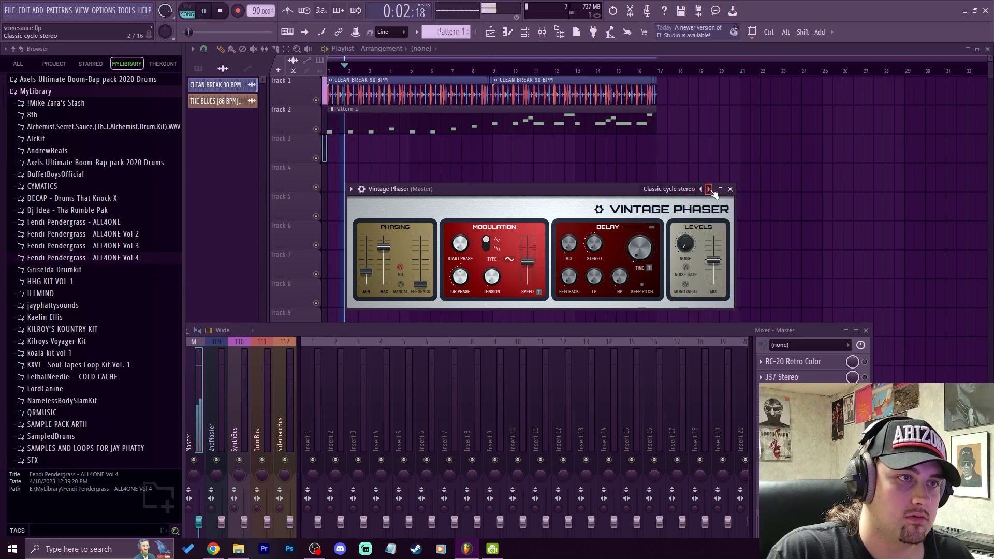
left_click(709, 189)
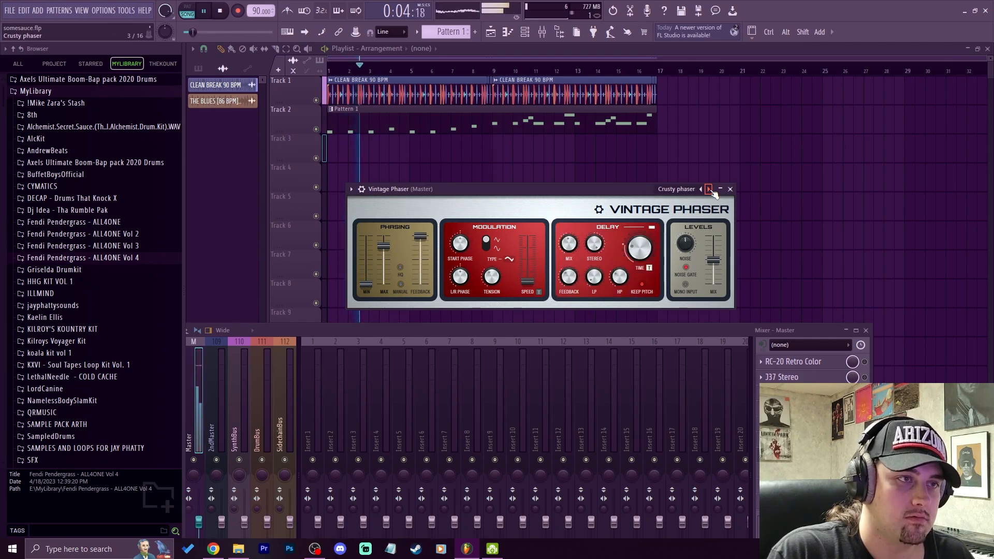
left_click(709, 189)
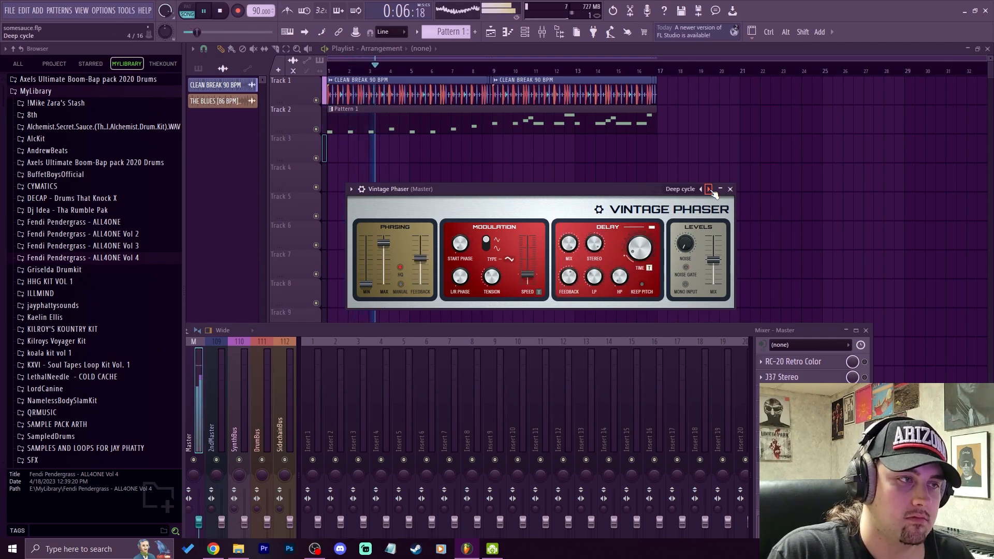
left_click(708, 189)
left_click(709, 189)
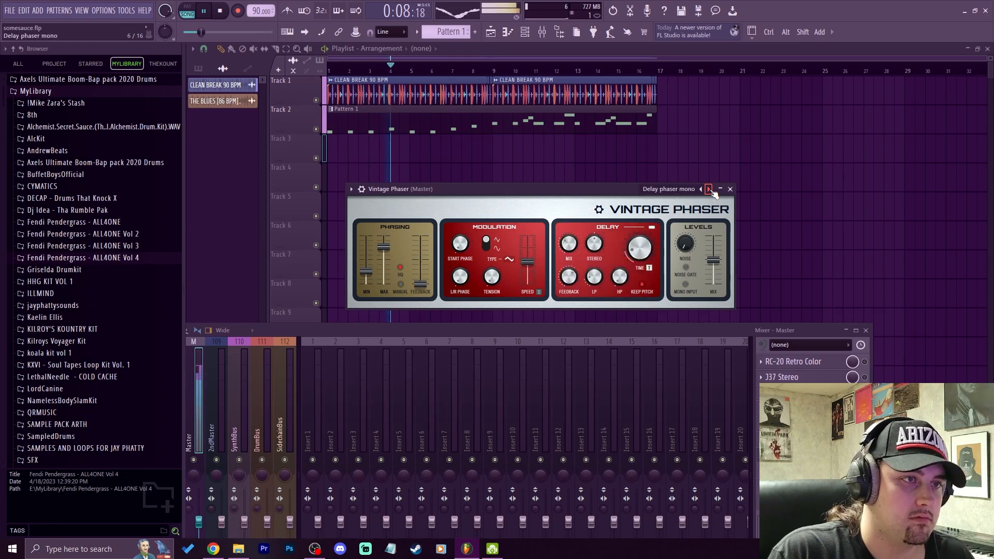
left_click(709, 189)
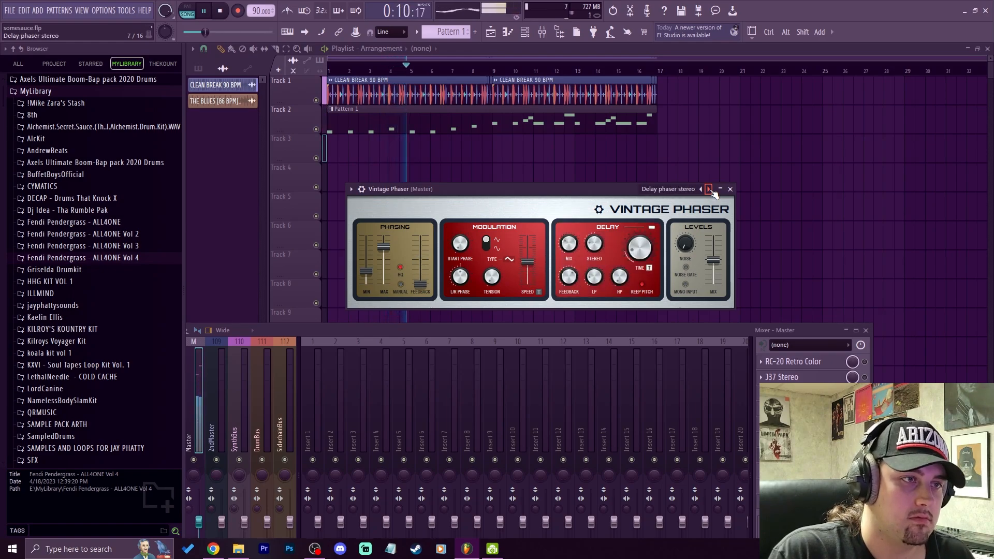
Step: Continue auditioning Vintage Phaser's presets on the playing beat from EP diver through Senseviber
left_click(709, 190)
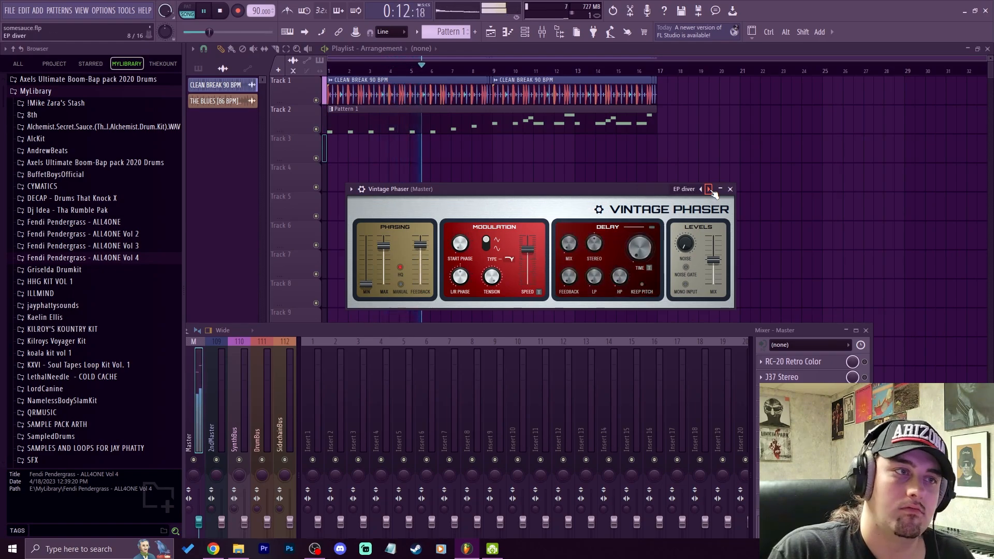
left_click(709, 189)
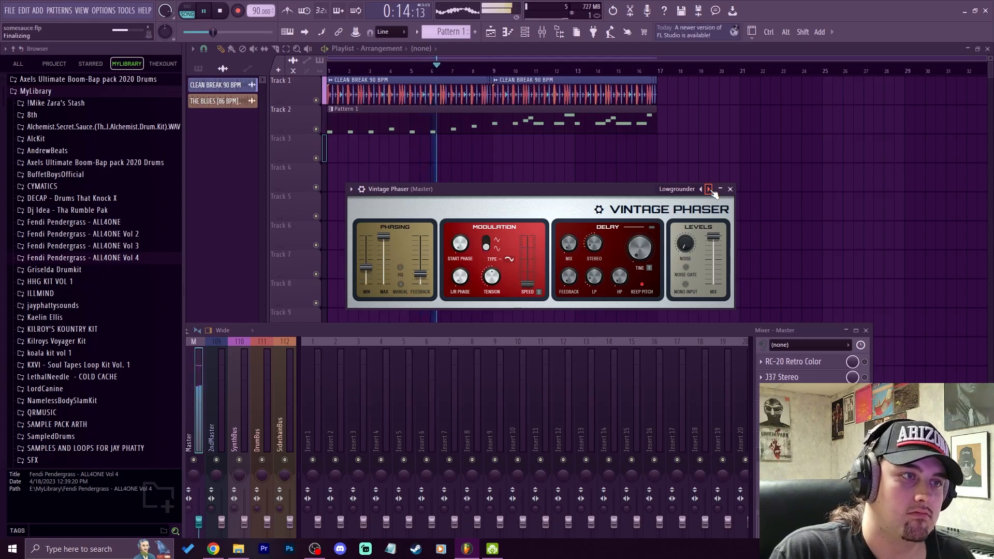
left_click(709, 189)
left_click(709, 190)
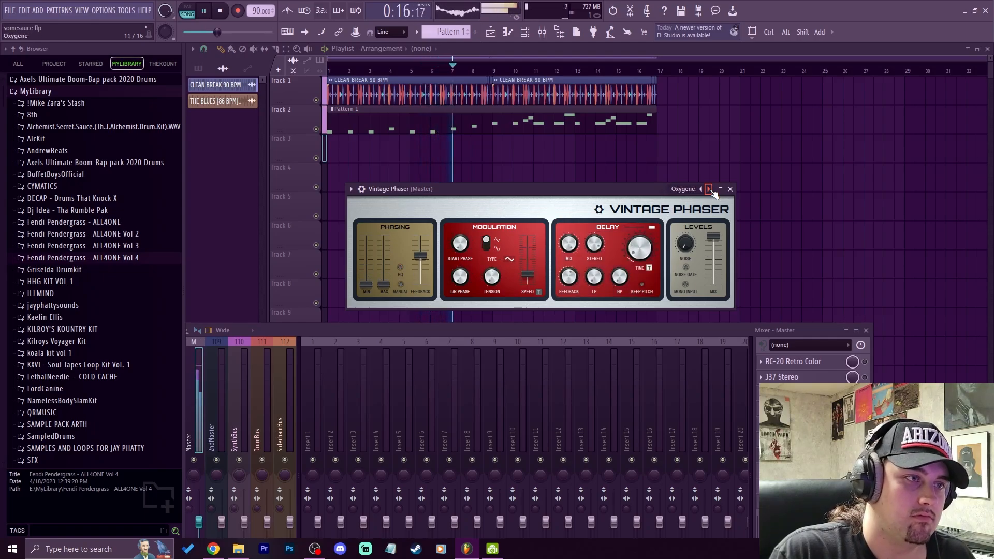
left_click(709, 190)
left_click(709, 189)
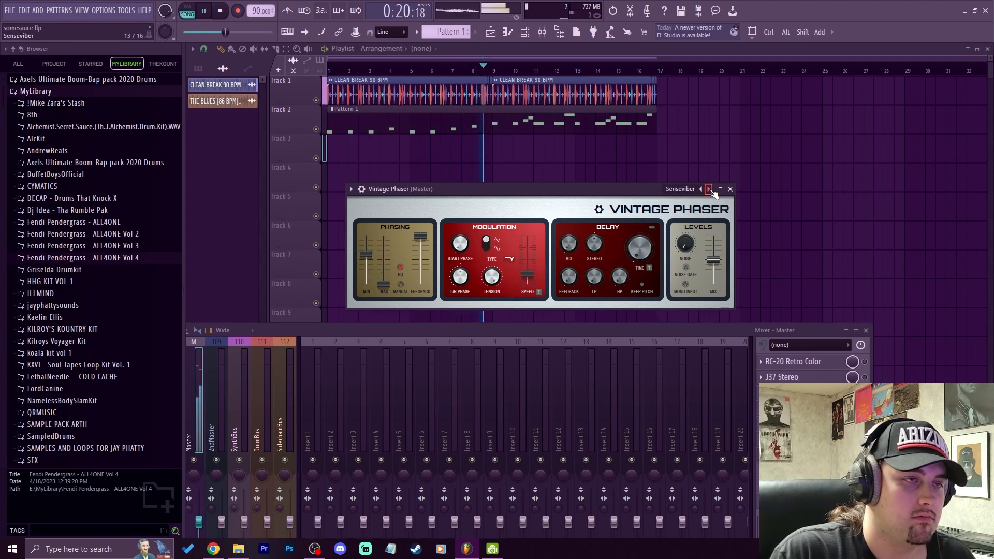
Step: Audition the remaining Vintage Phaser presets up to Upper Glare, settle on Classic cycle stereo, and stop playback
left_click(709, 189)
left_click(709, 189)
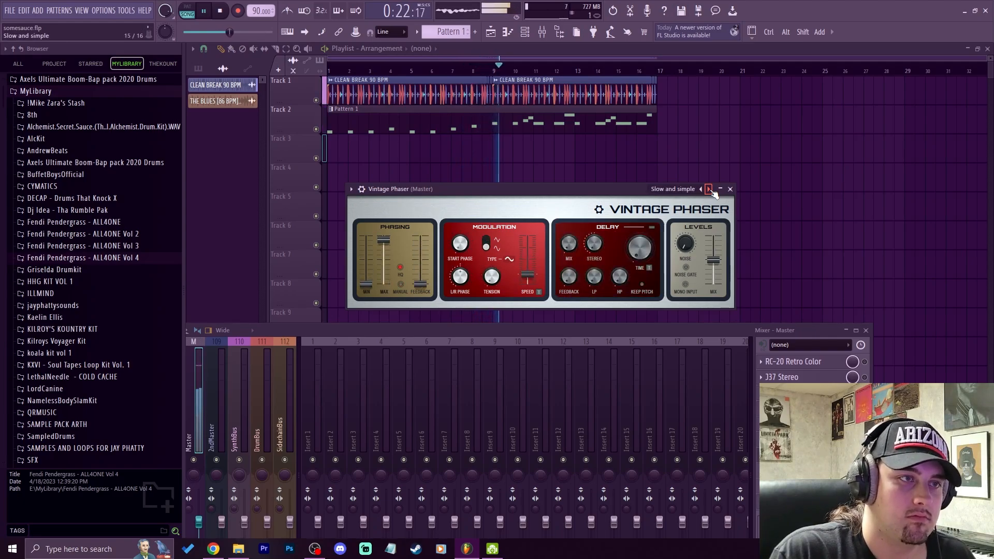
left_click(709, 189)
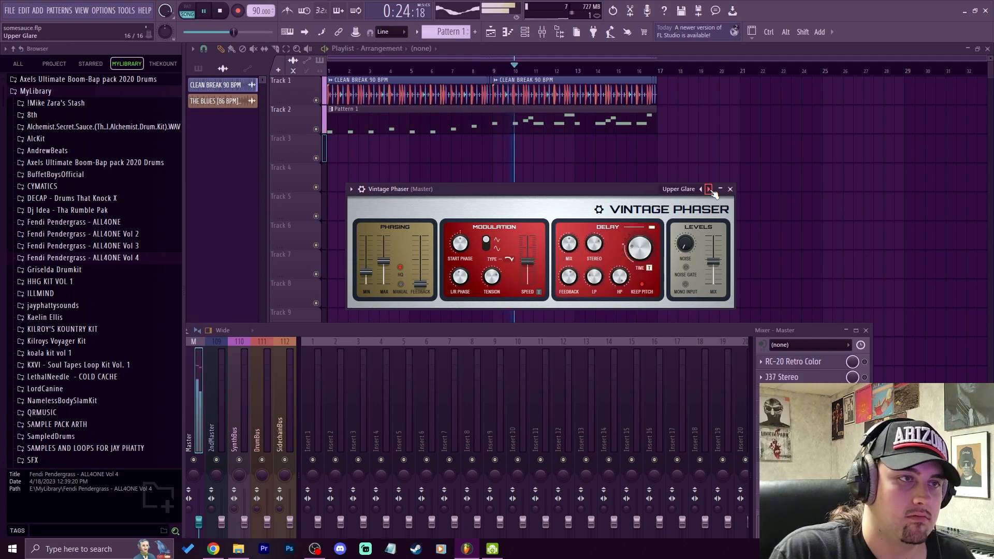
left_click(709, 190)
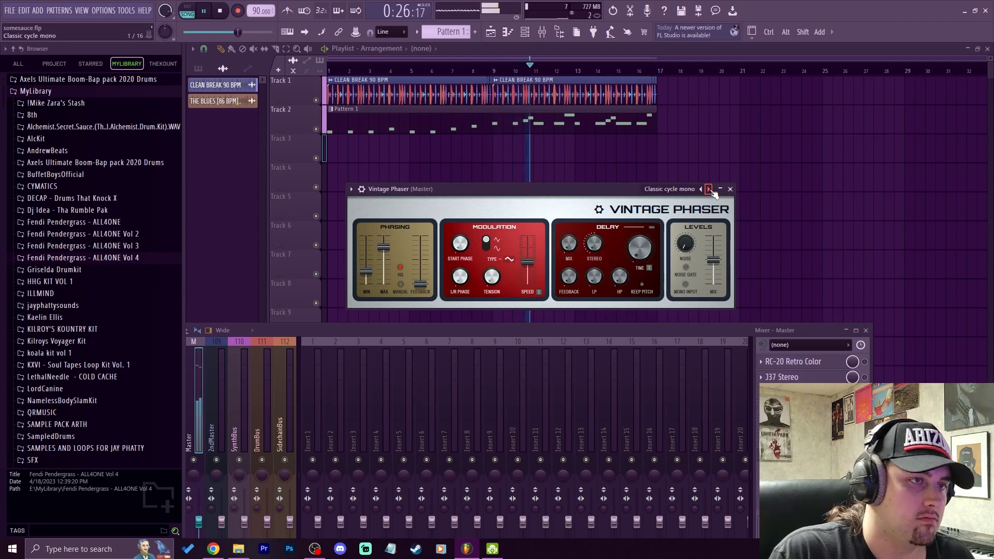
left_click(711, 190)
key("space")
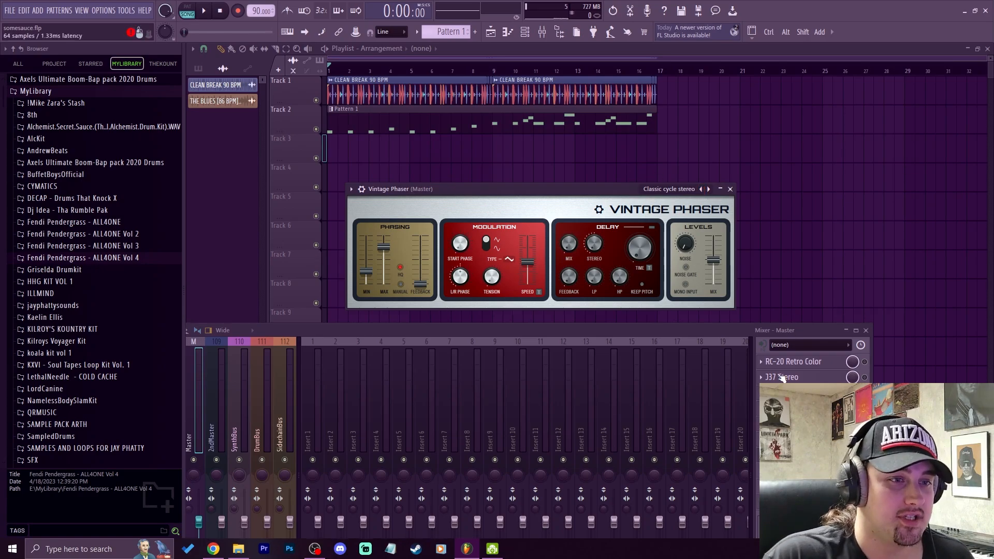
Step: Close Vintage Phaser and the mixer, then open the channel rack and position it over the middle of the playlist
left_click(792, 394)
left_click(866, 331)
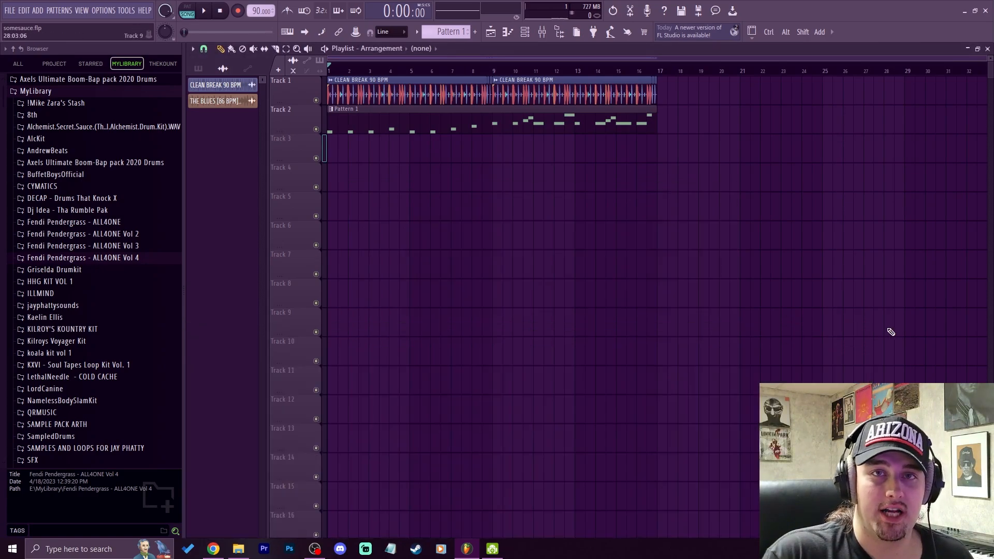
left_click(525, 32)
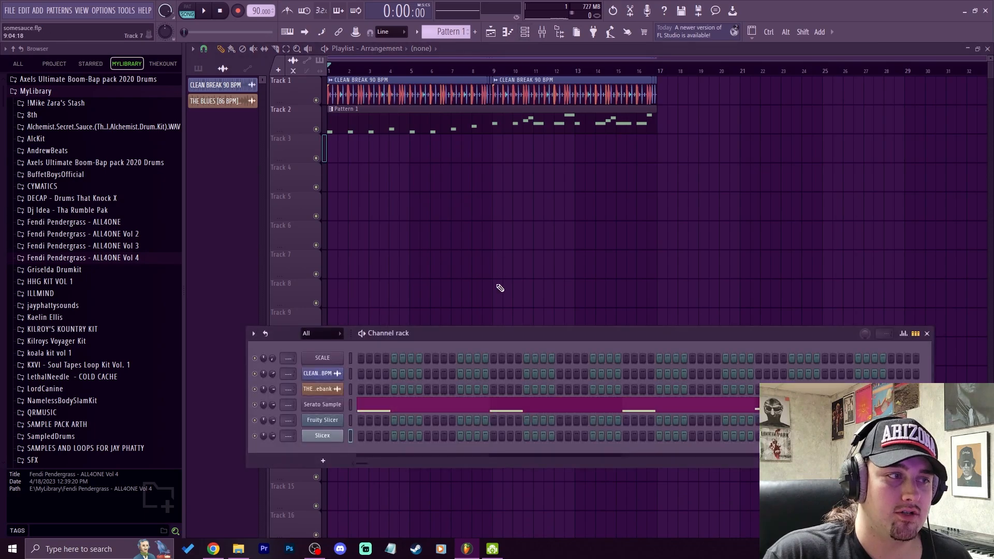
left_click_drag(499, 343, 544, 221)
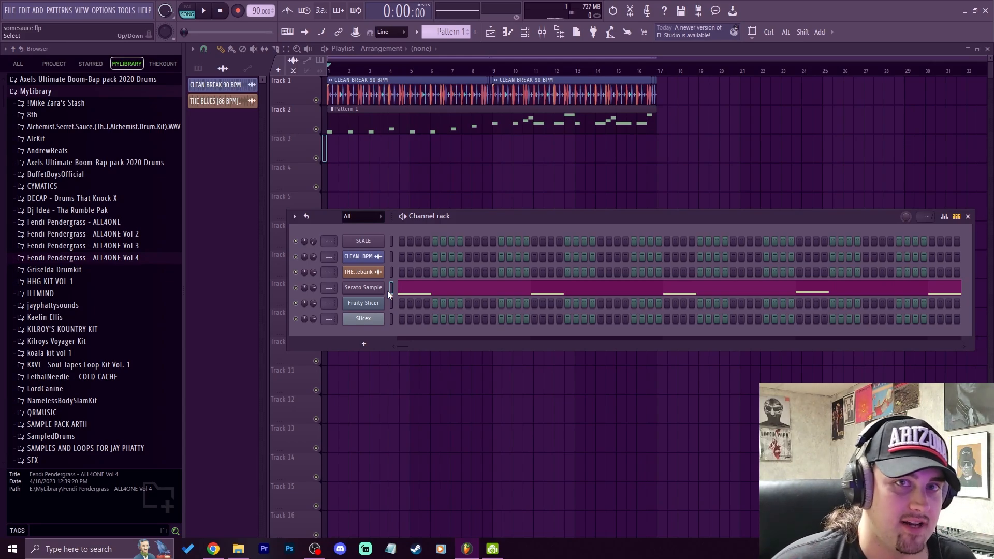
Step: Open Serato Sample from the channel rack, examine its pads and zoomed-out waveform, and close it
left_click(375, 288)
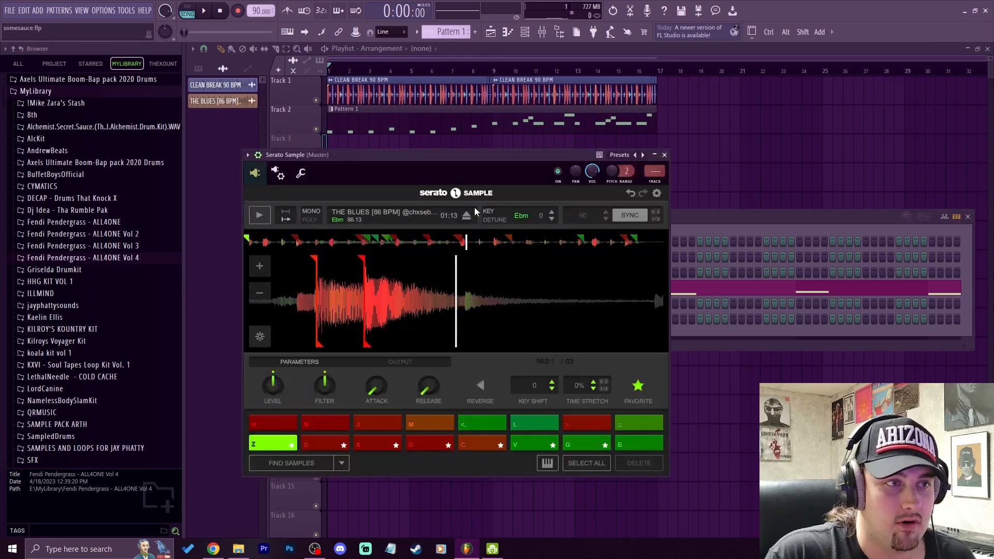
left_click_drag(413, 153, 512, 121)
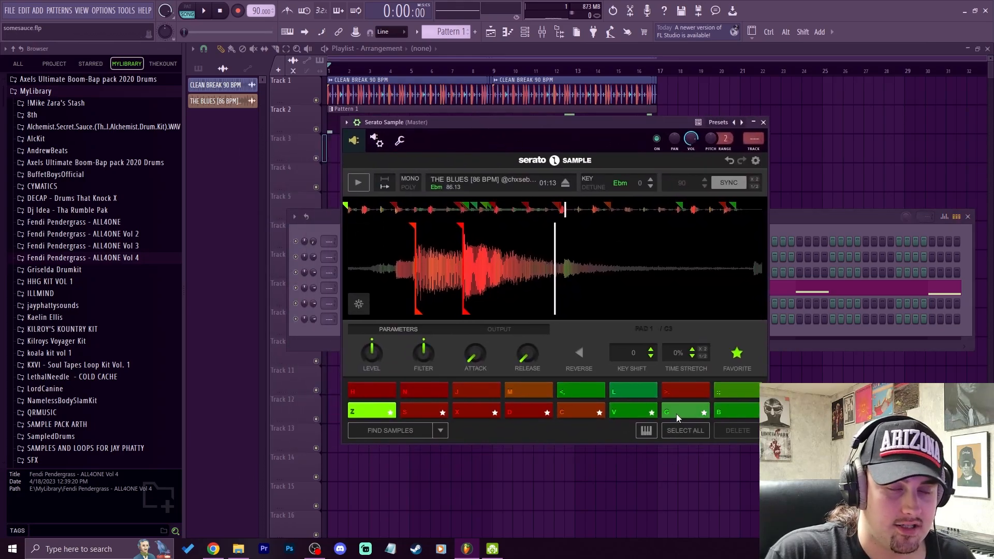
scroll(545, 254, "down", 2)
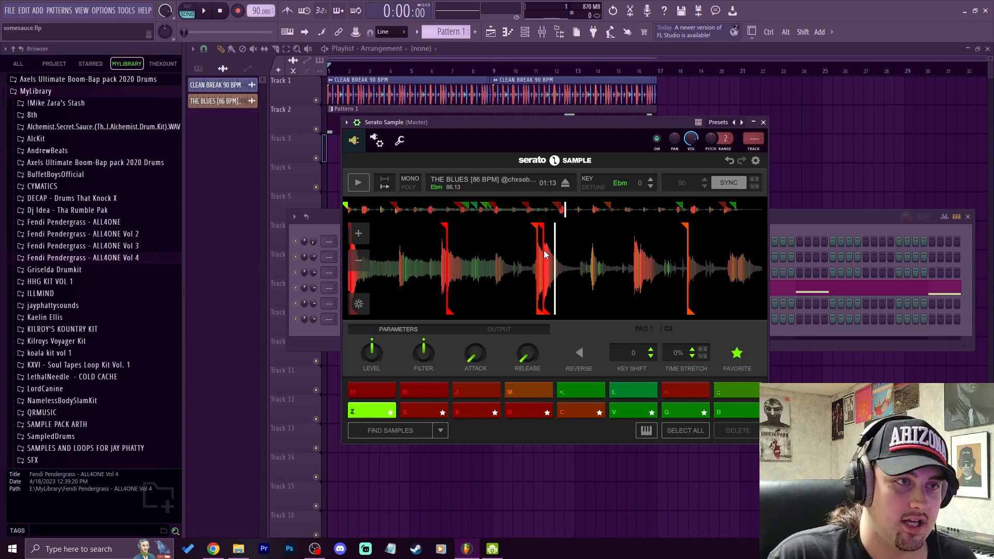
left_click(763, 122)
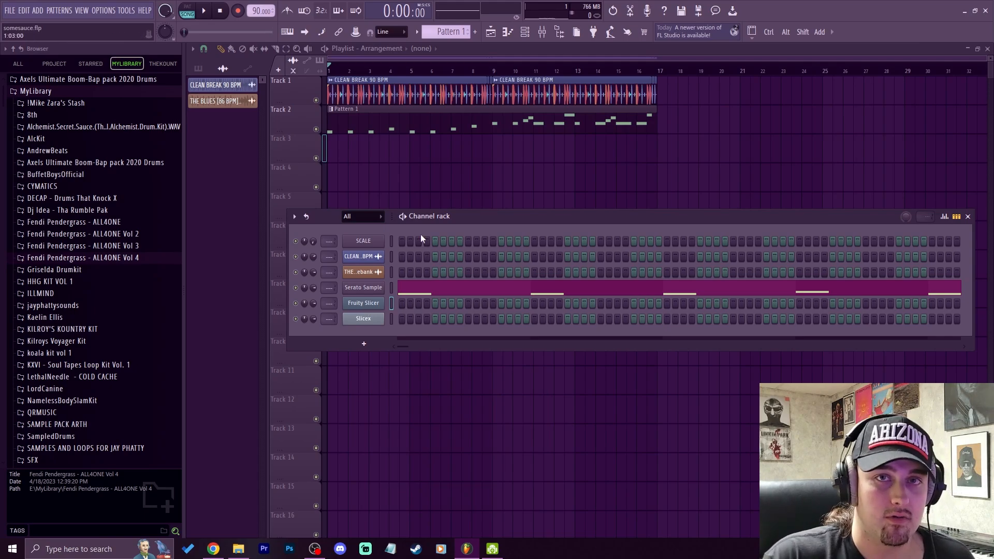
Step: View Fruity Slicer from the channel rack and close it, then open Slicex and move its window clear of the channel names
left_click(372, 308)
left_click_drag(370, 188, 588, 156)
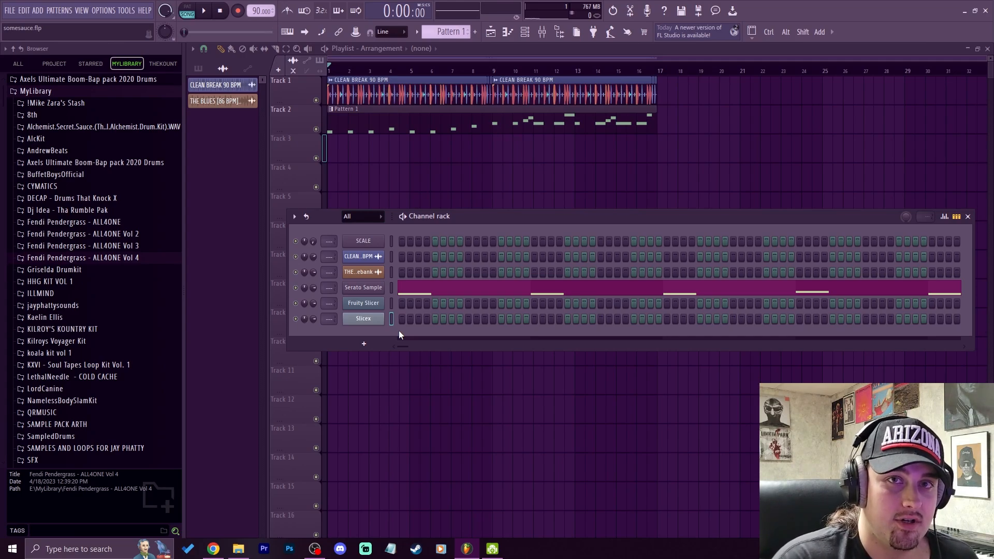
left_click(363, 319)
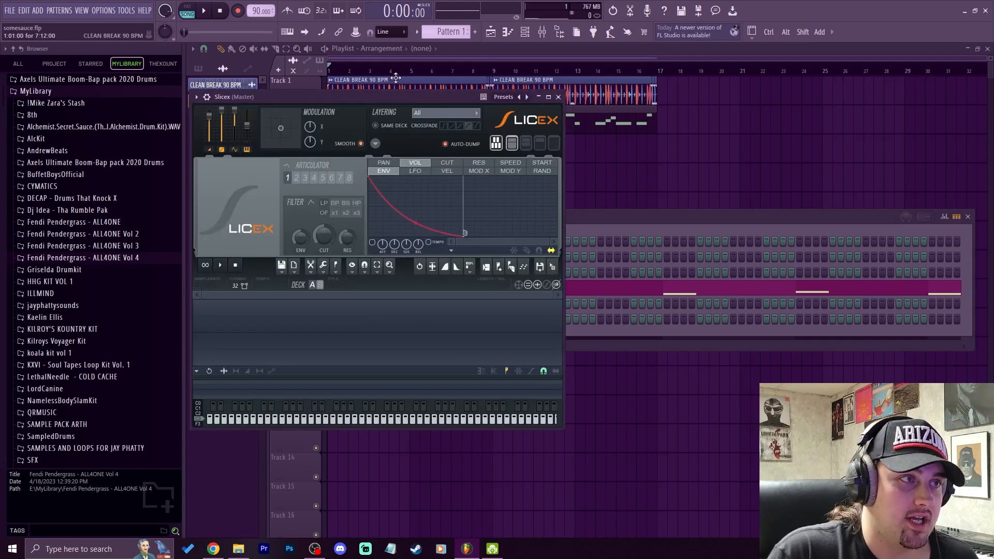
left_click_drag(371, 95, 588, 90)
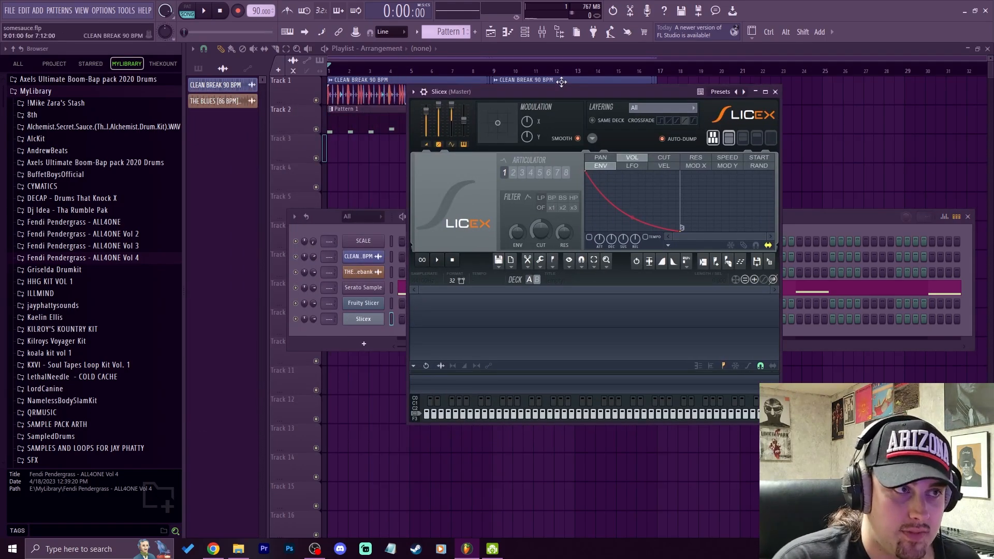